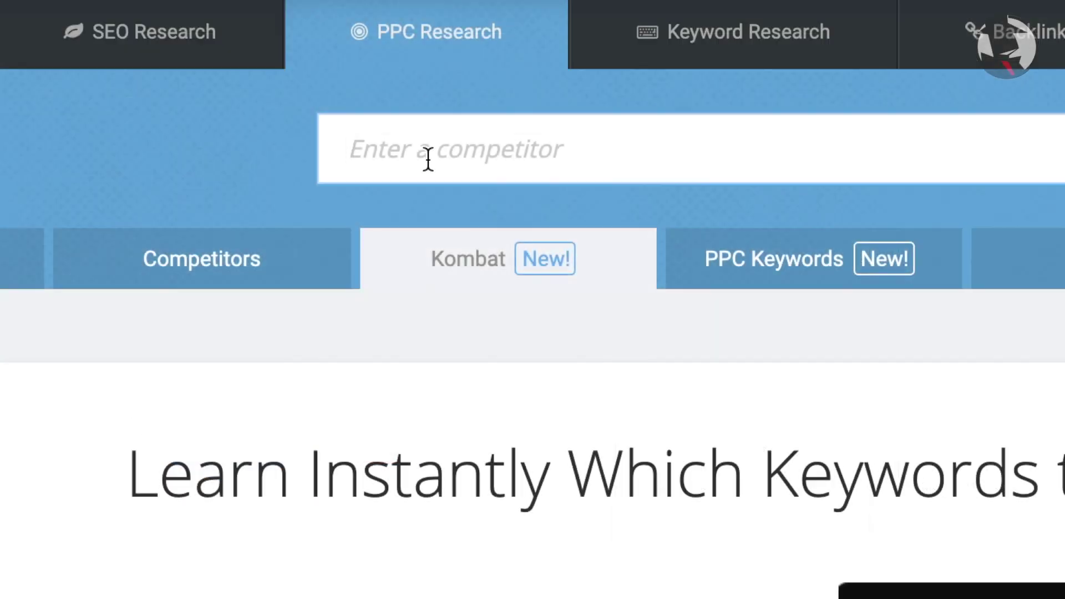
Step: Run a Kombat search for warbyparker.com and scroll to its All Keywords table (32,140 keywords)
left_click(427, 159)
type("warbyparker.")
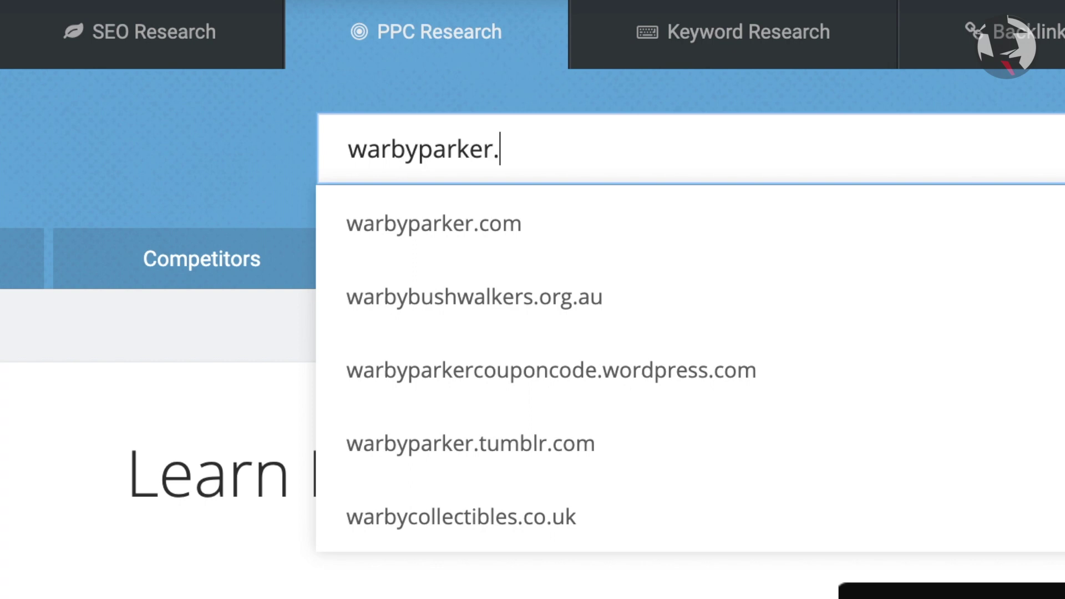
type("com")
key("Return")
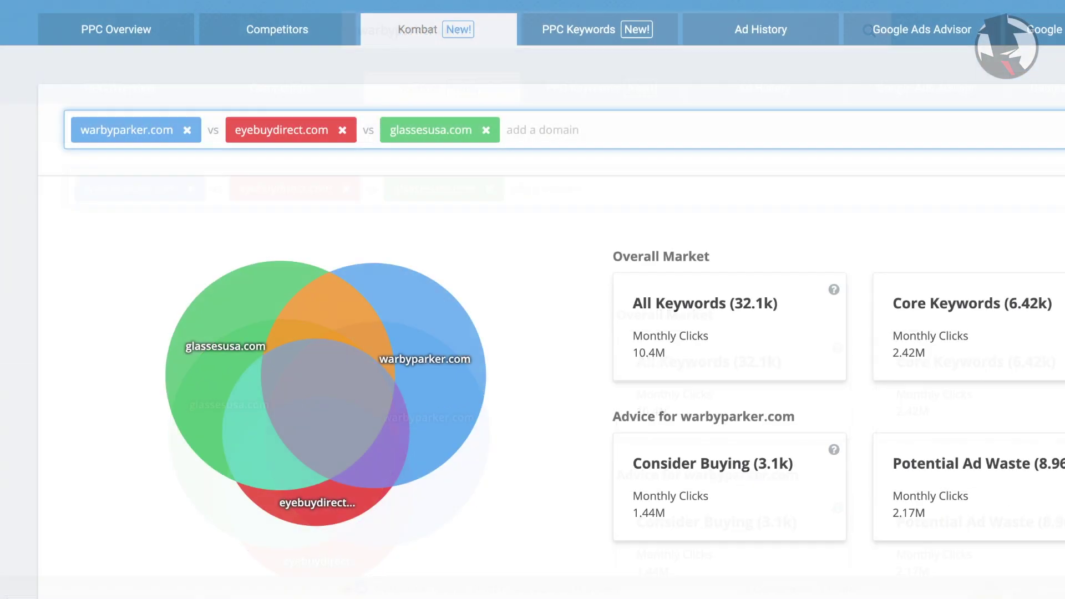
scroll(42, 44, "down", 10)
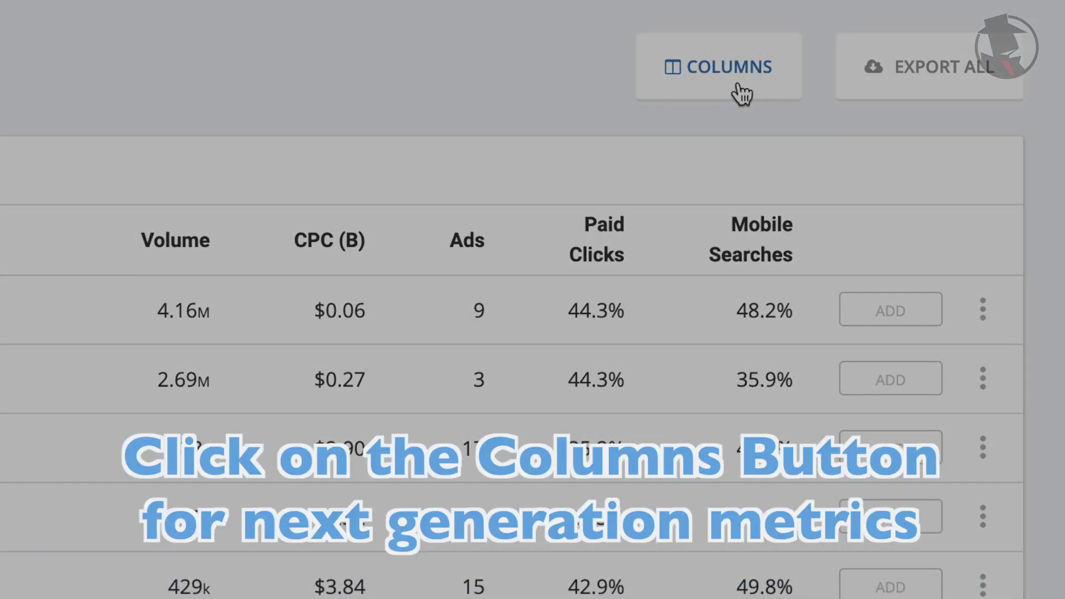
left_click(743, 94)
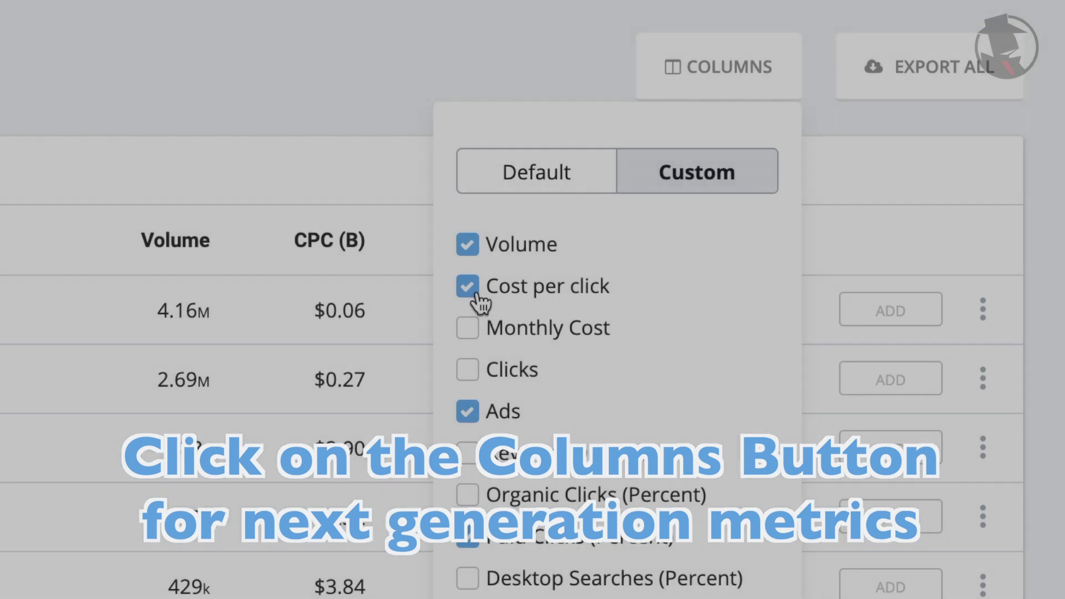
left_click(481, 303)
left_click(481, 303)
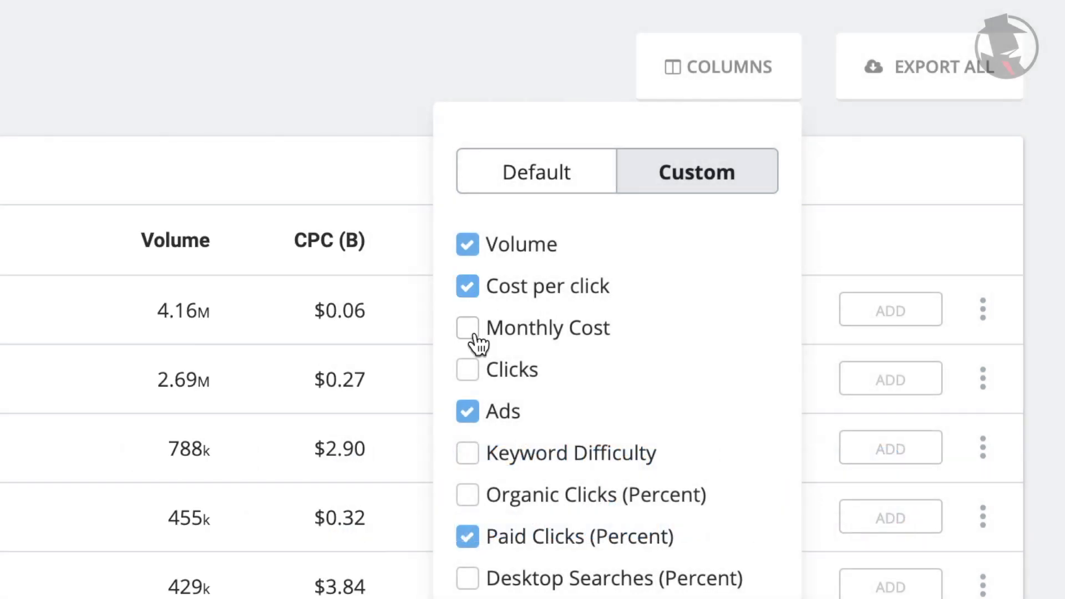
left_click(476, 346)
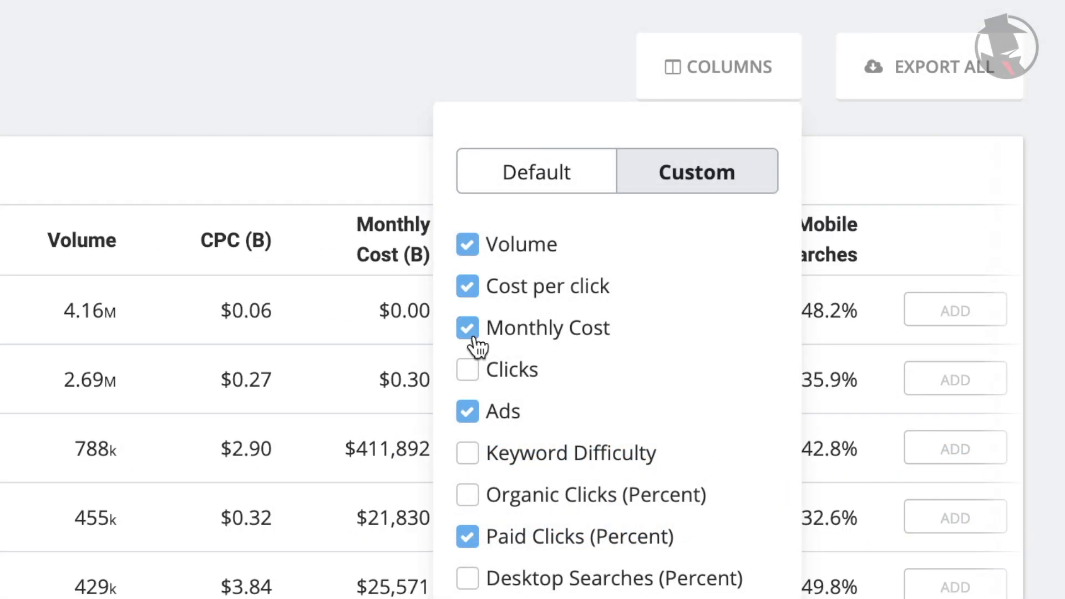
left_click(476, 345)
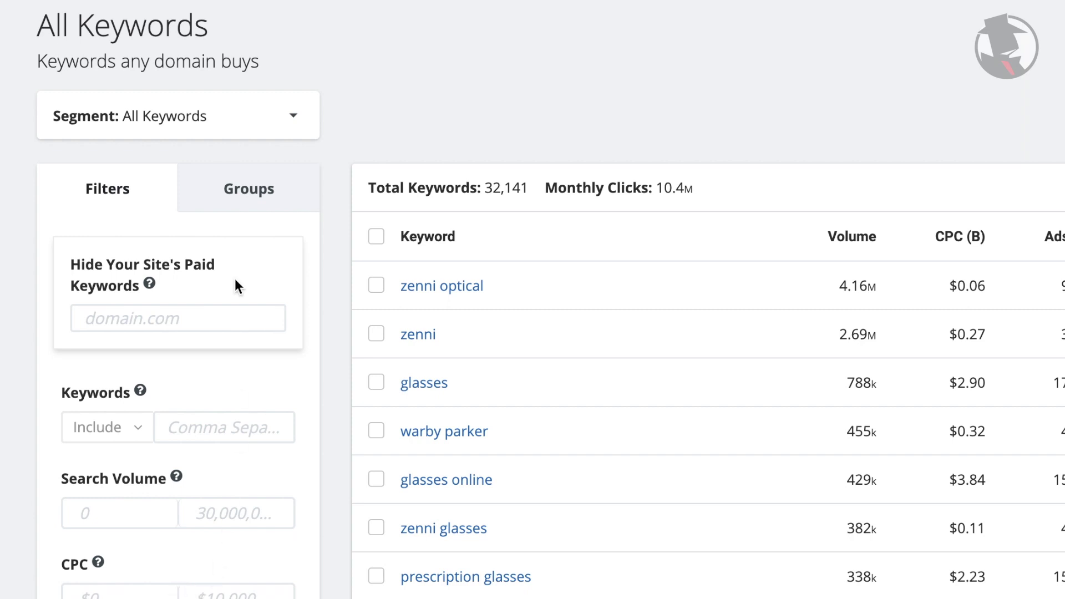
Step: Switch the All Keywords panel from Filters to search-volume Groups, then return to the domain box
left_click(237, 194)
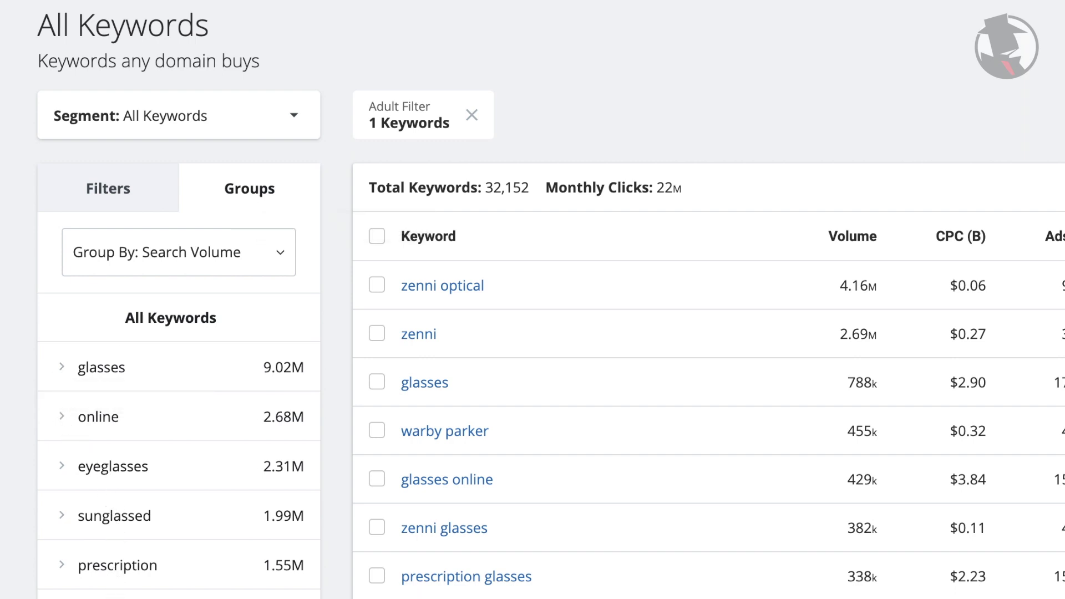
scroll(178, 499, "up", 5)
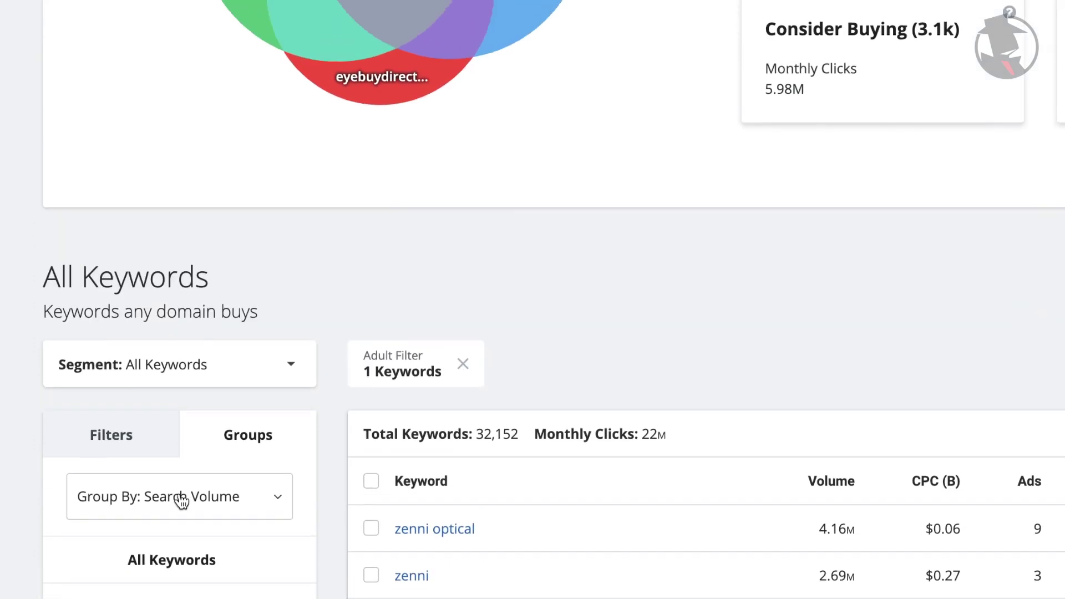
scroll(182, 499, "up", 10)
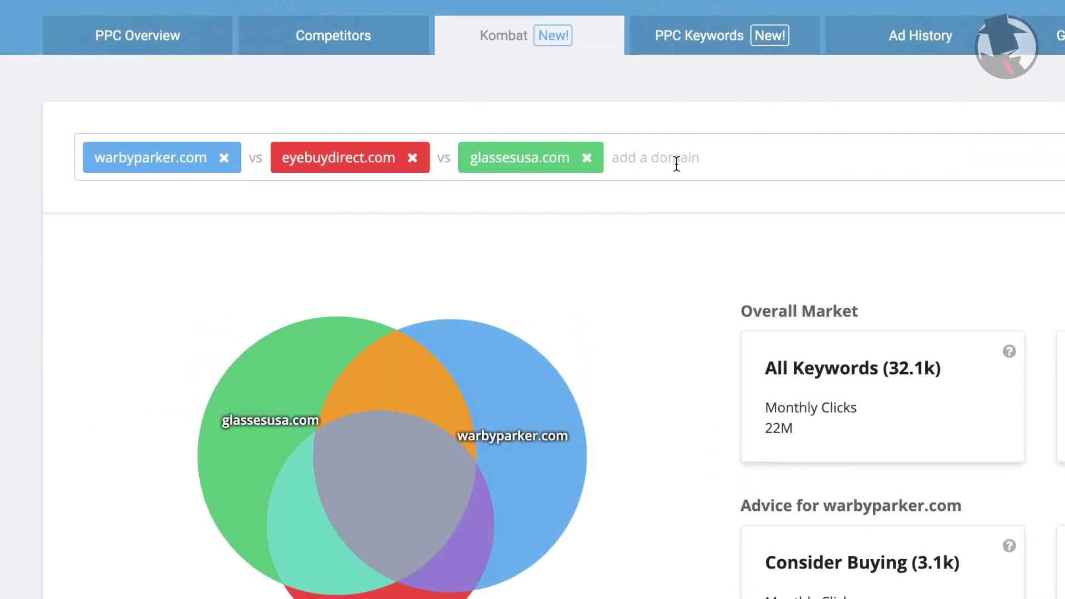
Step: Add zennioptical.com and payneglasses.com as competitor domains in the Kombat
left_click(676, 164)
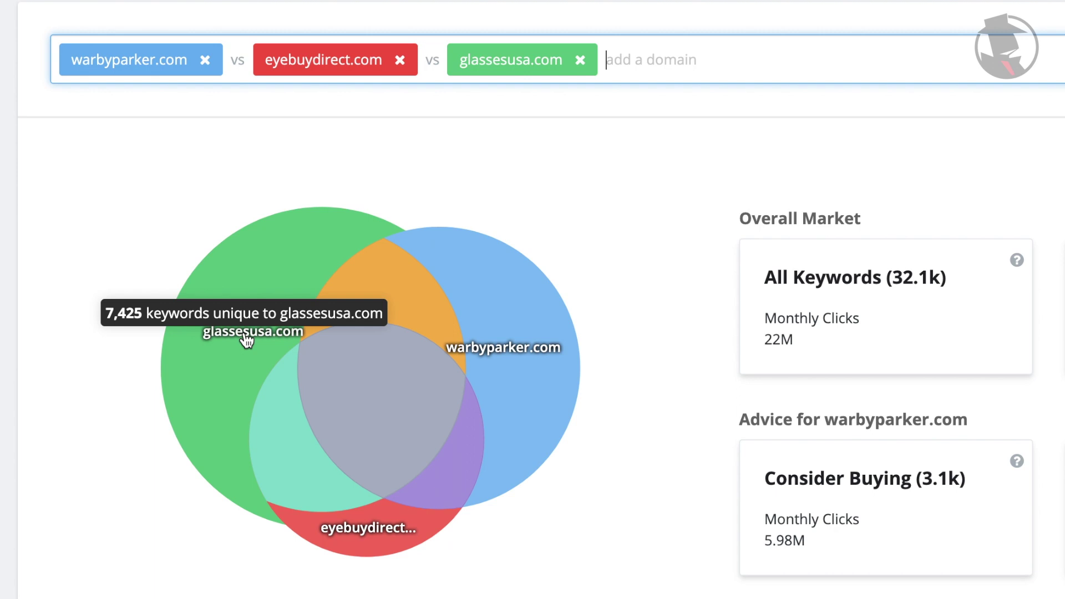
mouse_move(368, 565)
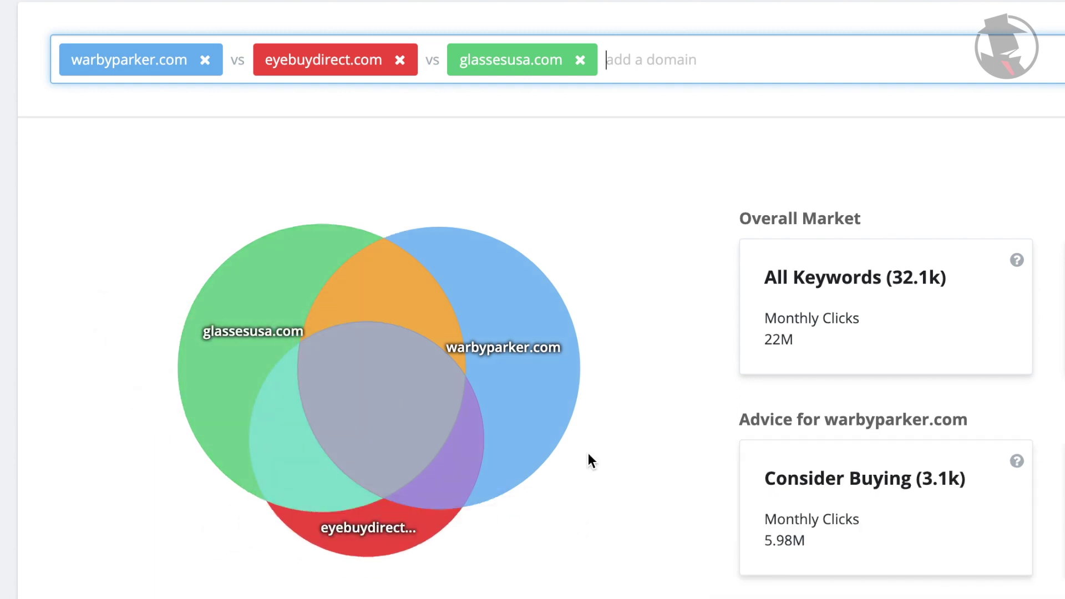
type("zennioptical.com")
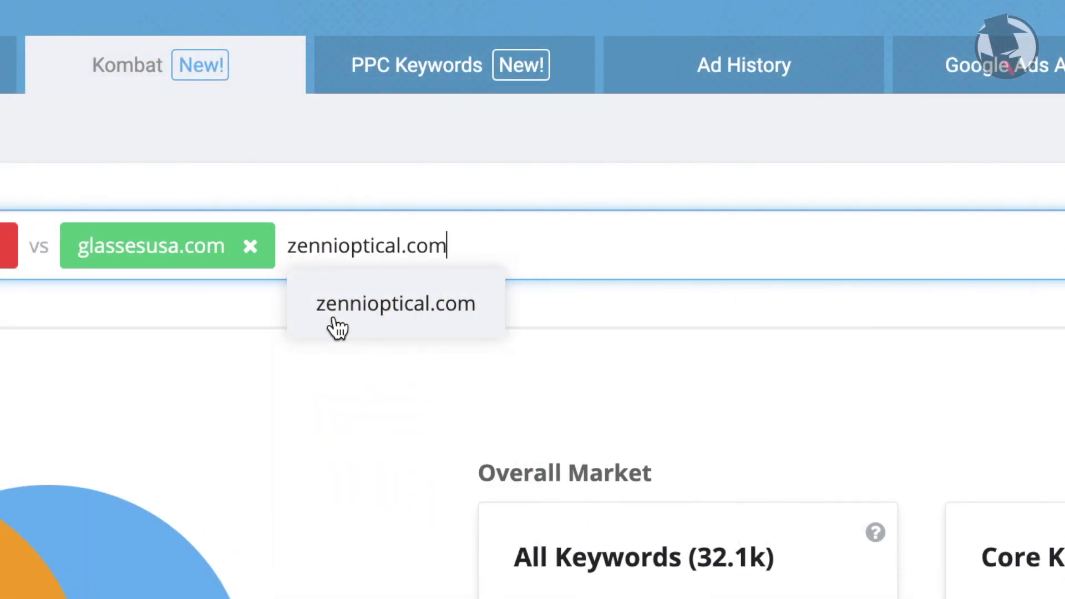
left_click(337, 328)
type("payneglasses.com")
key("Return")
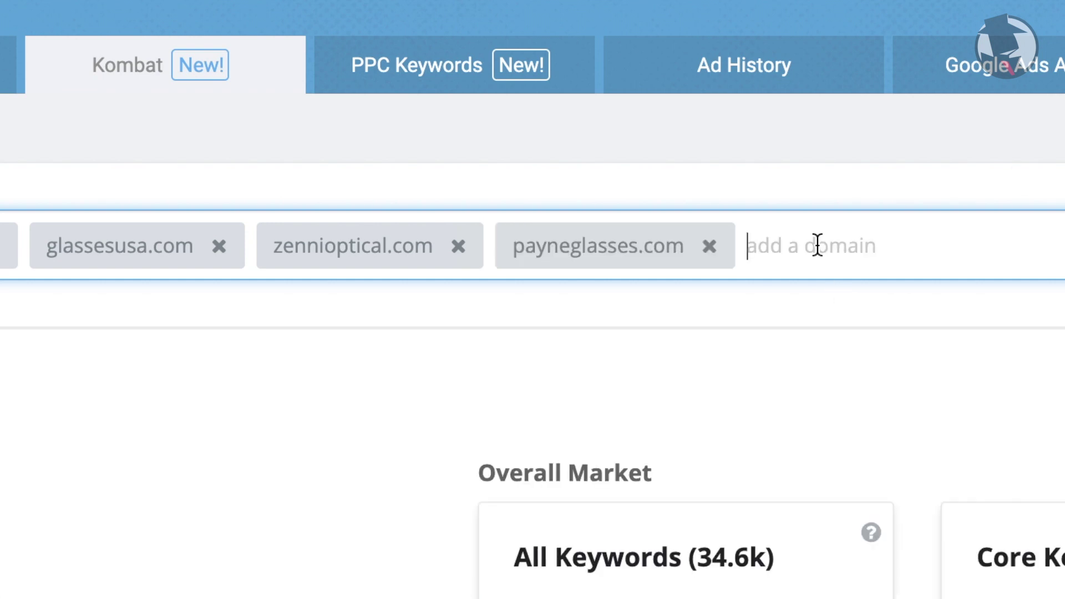
Step: Add lens.com and goggles4u.com, then remove goggles4u.com and lens.com again
type("lens.com")
key("Return")
type("goggles")
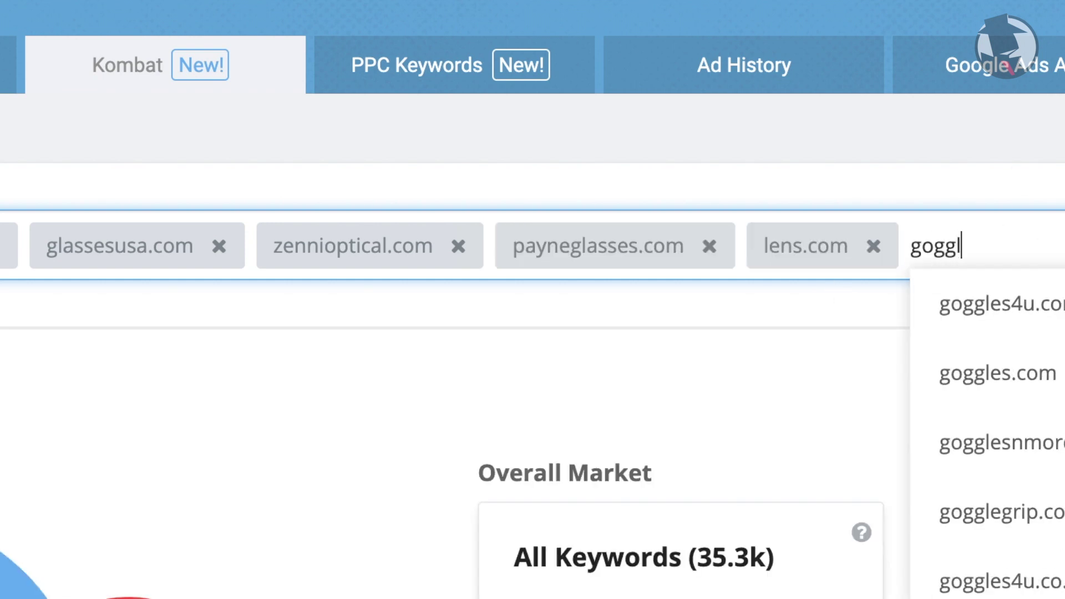
left_click(1043, 306)
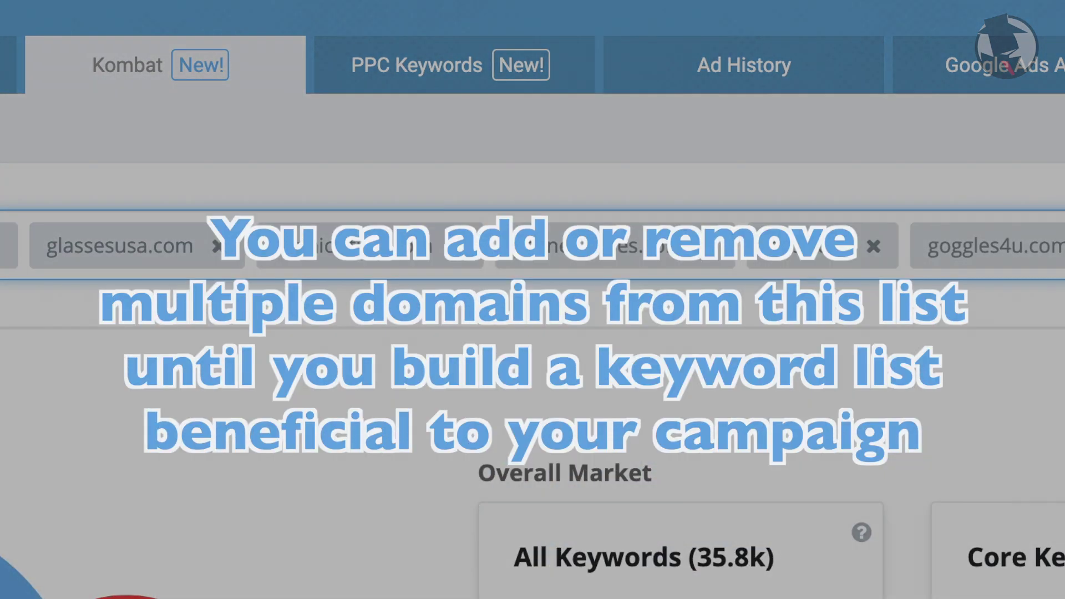
key("BackSpace")
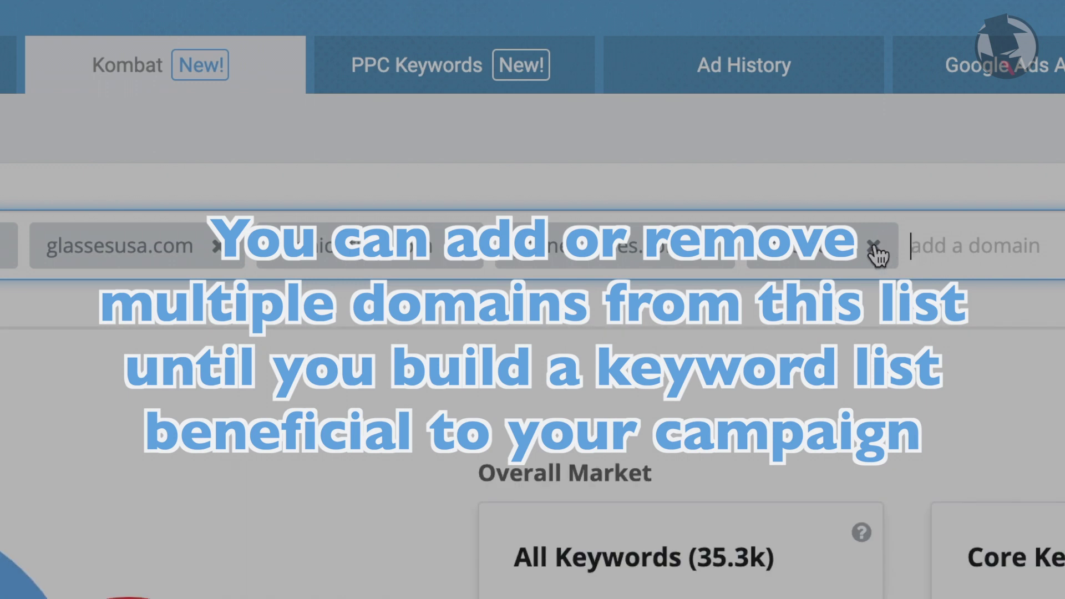
left_click(875, 247)
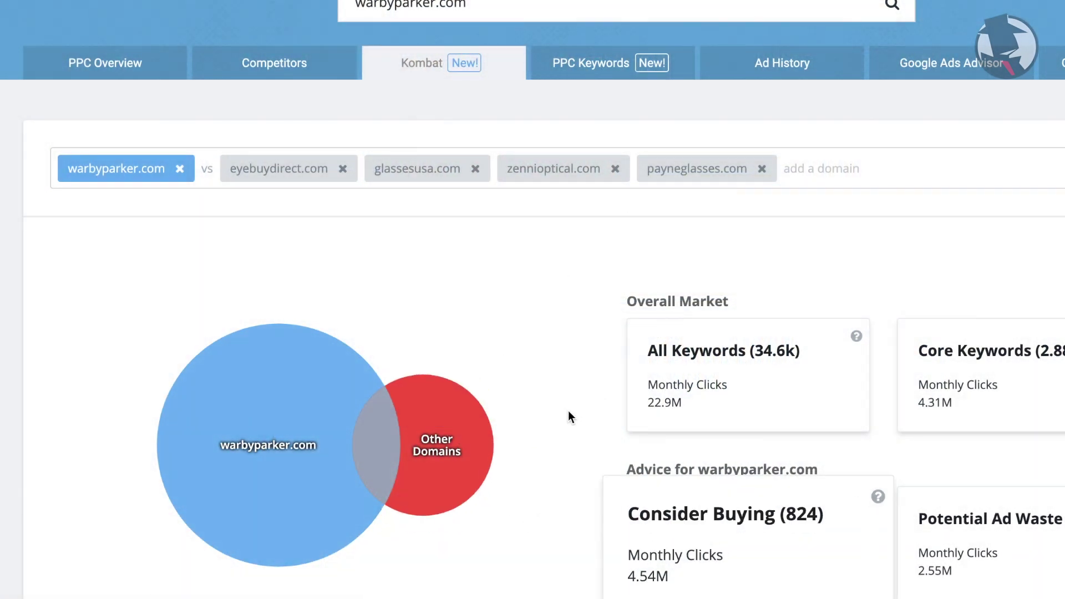
scroll(664, 400, "down", 1)
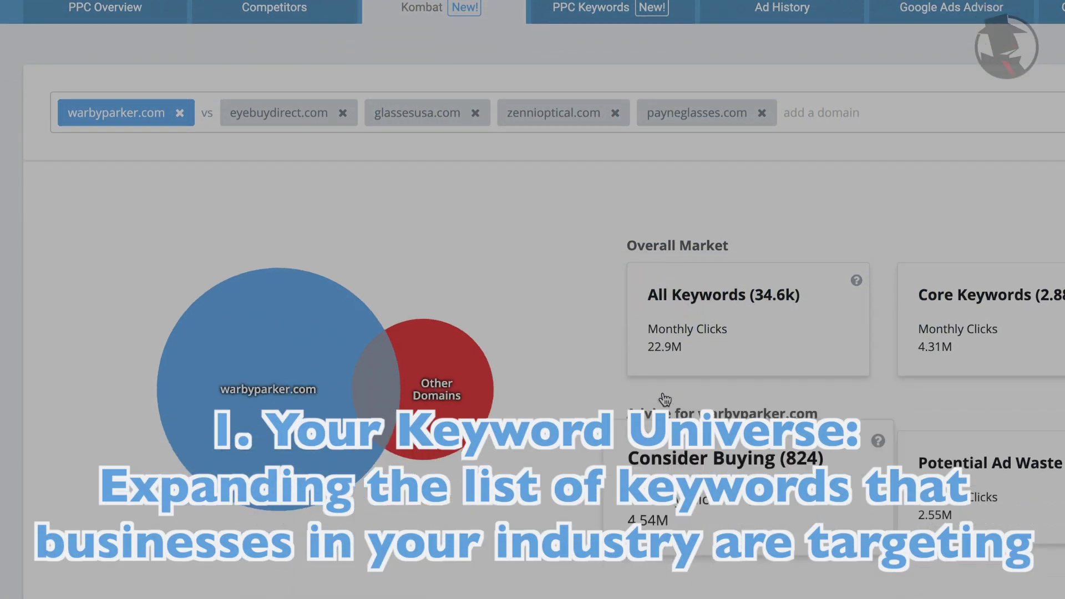
scroll(664, 400, "down", 10)
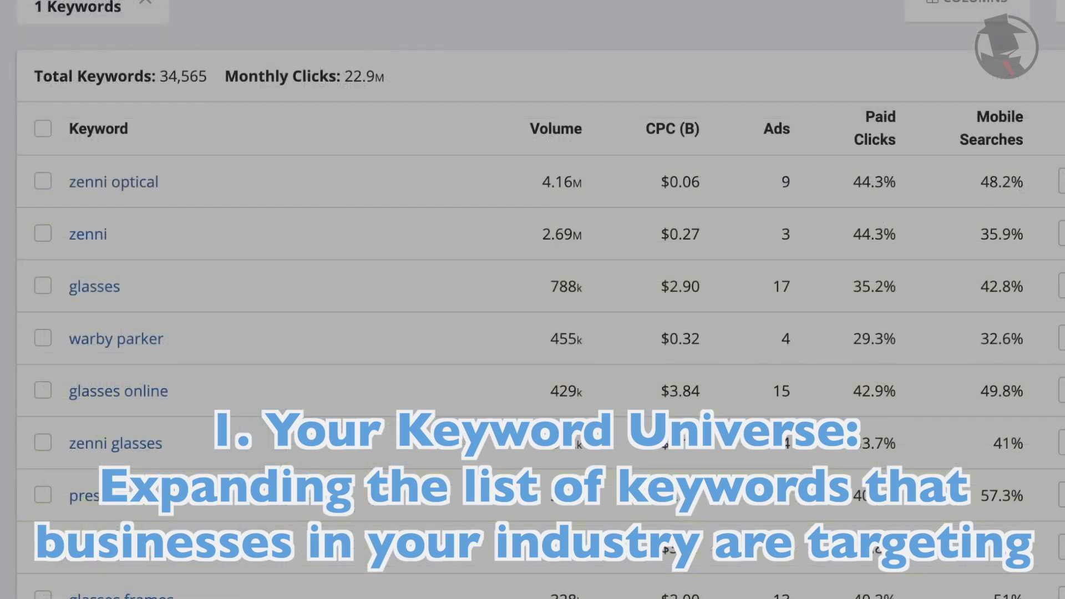
scroll(541, 300, "down", 20)
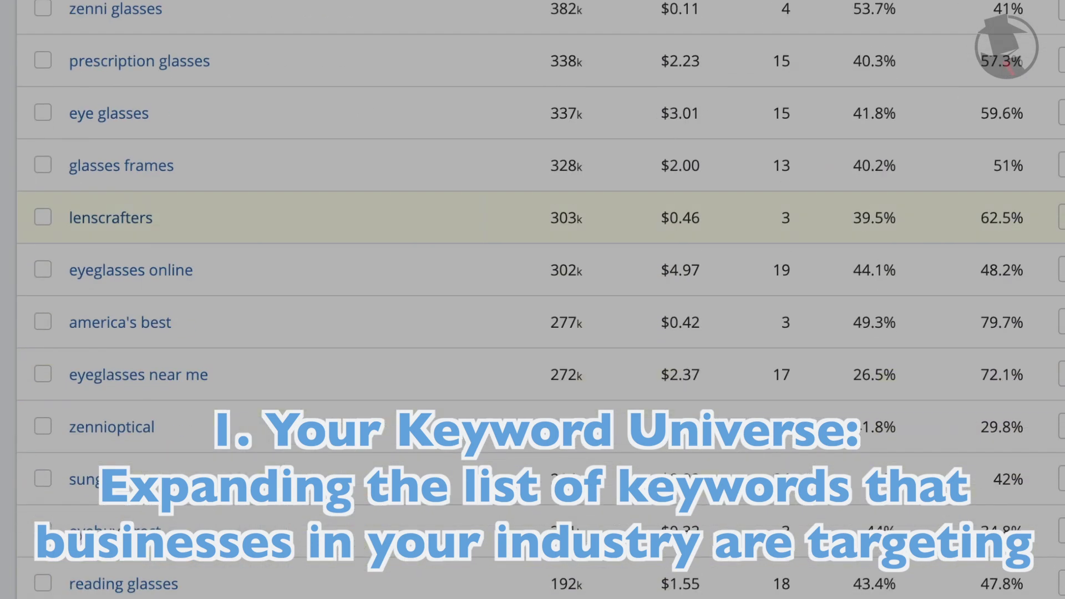
scroll(541, 299, "down", 15)
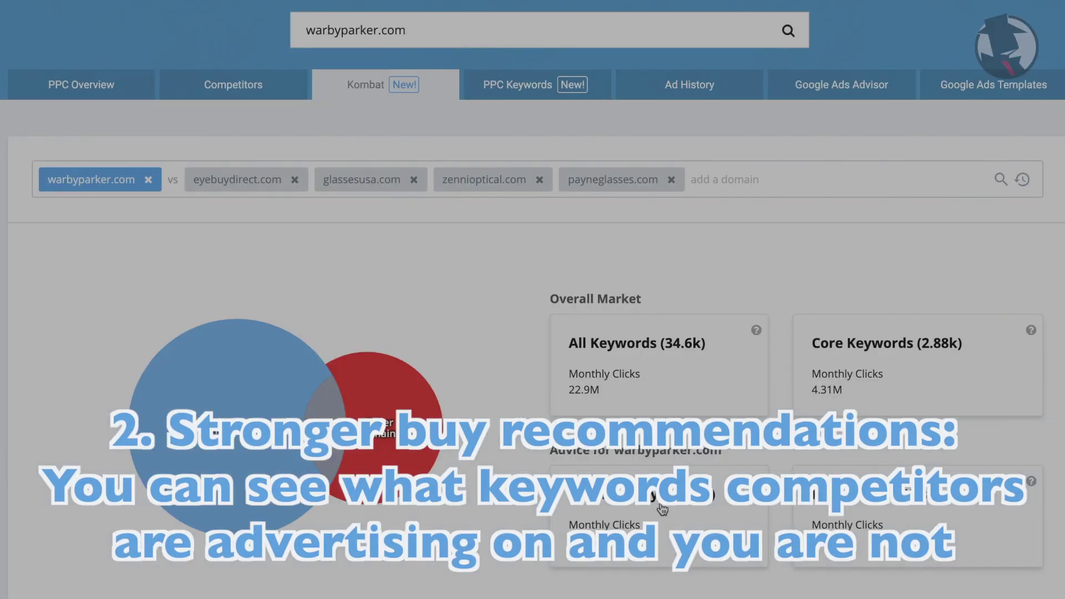
left_click(661, 508)
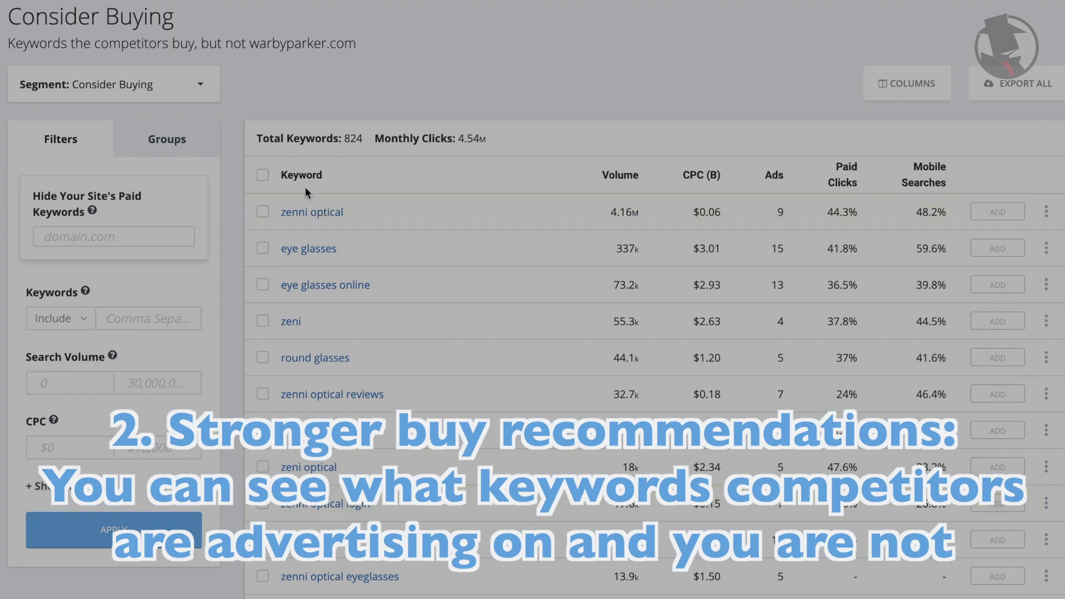
scroll(327, 452, "down", 13)
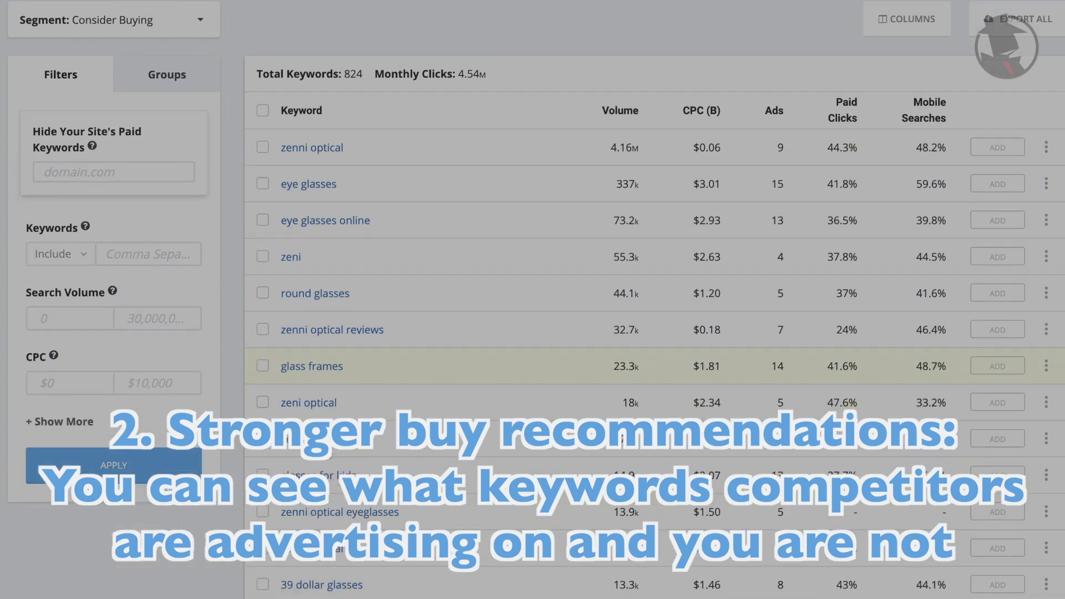
scroll(326, 453, "down", 13)
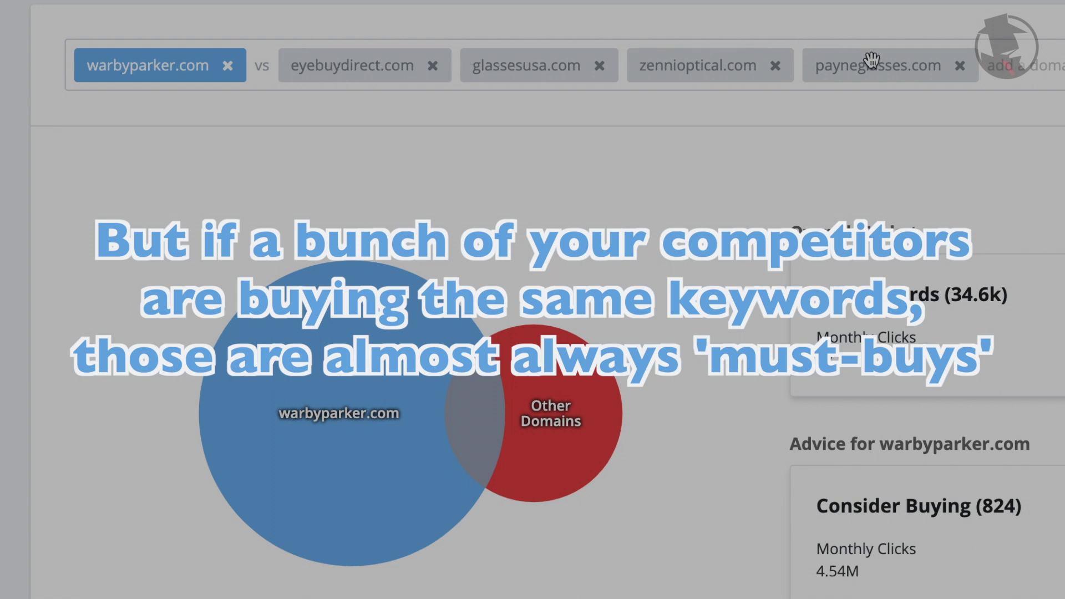
mouse_move(541, 358)
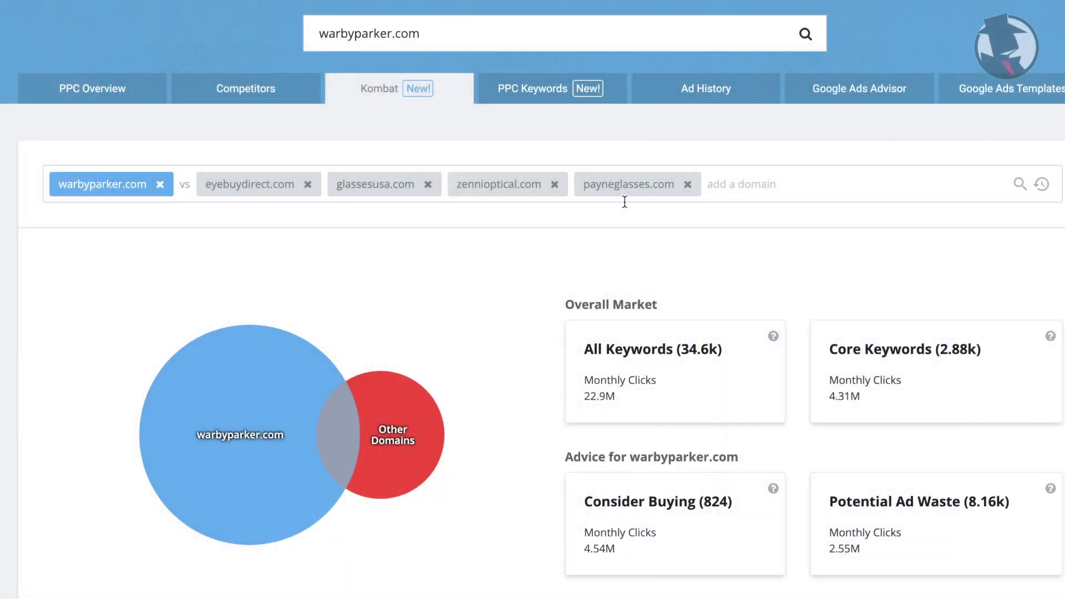
Step: Open the 824 Consider Buying keywords, led by 'zenni optical' at 4.16M volume, and scroll through them
left_click(678, 524)
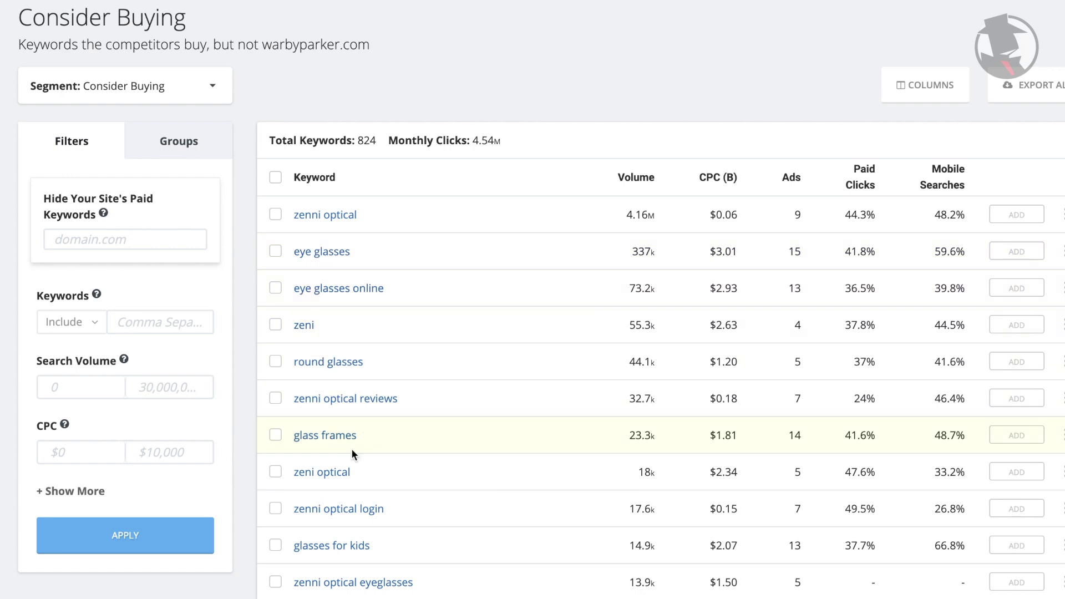
scroll(328, 577, "down", 8)
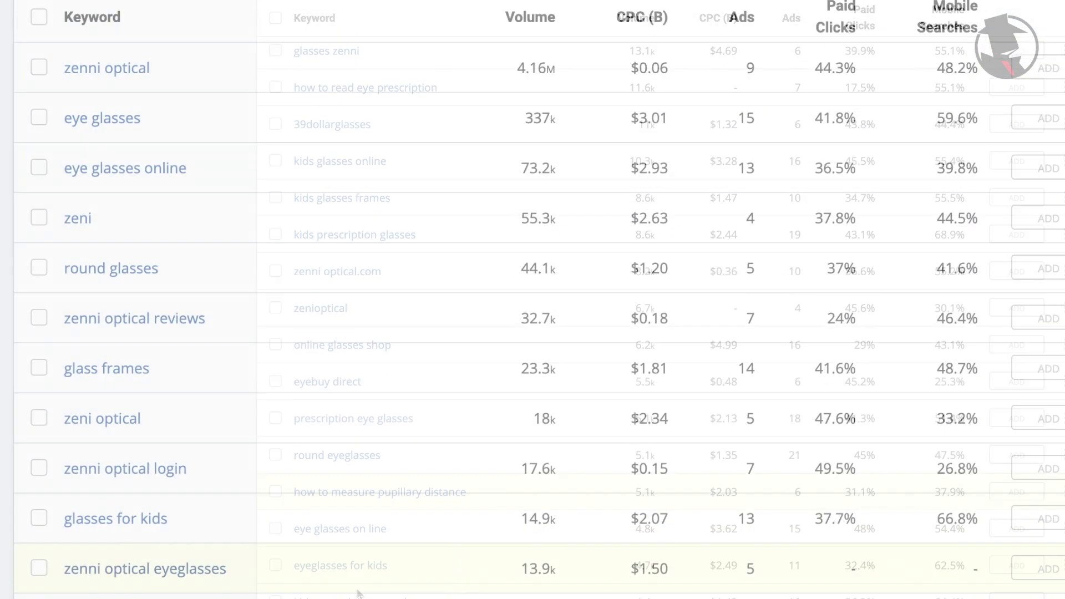
scroll(533, 333, "down", 4)
scroll(532, 299, "down", 6)
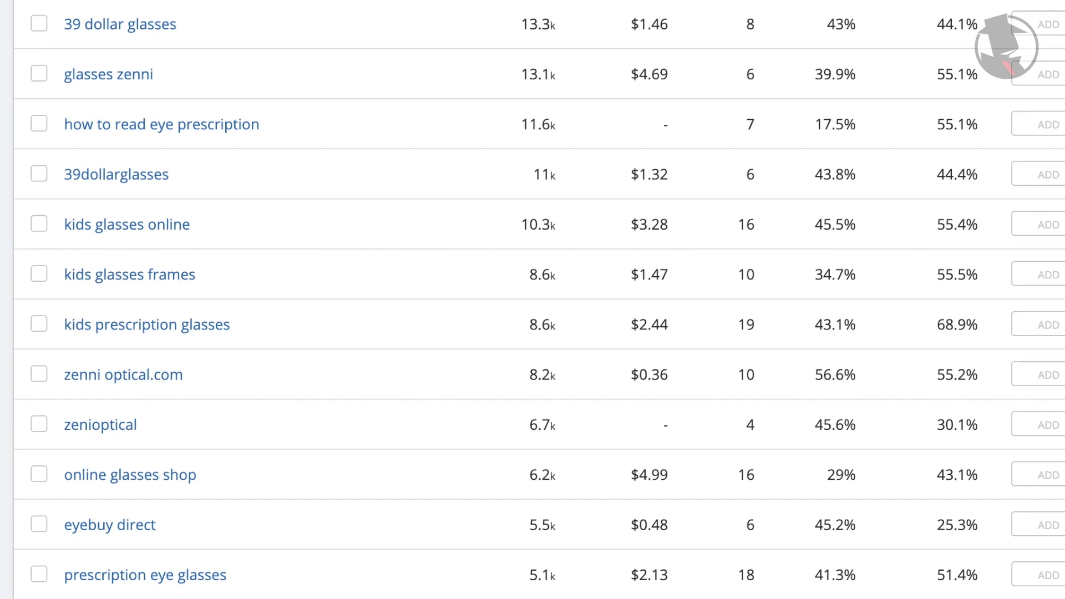
scroll(533, 300, "down", 7)
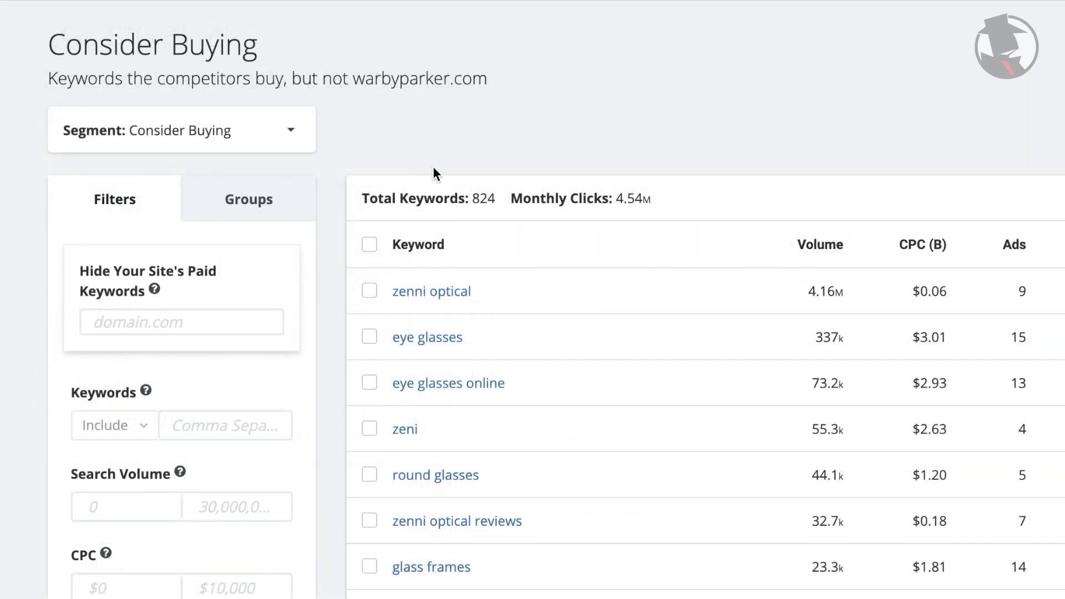
left_click(210, 429)
type("b")
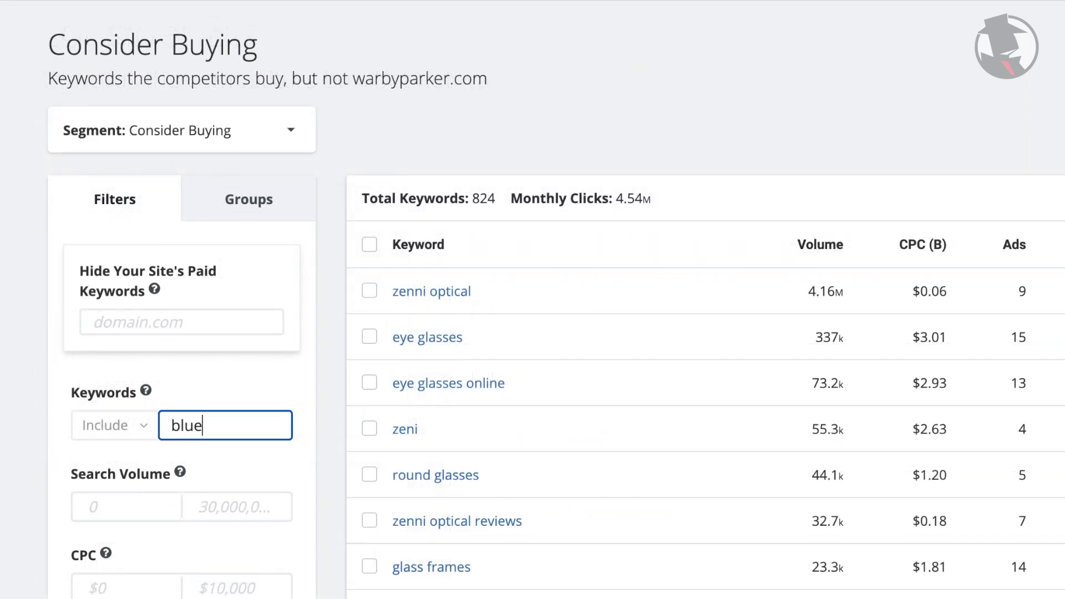
type("lue")
key("Return")
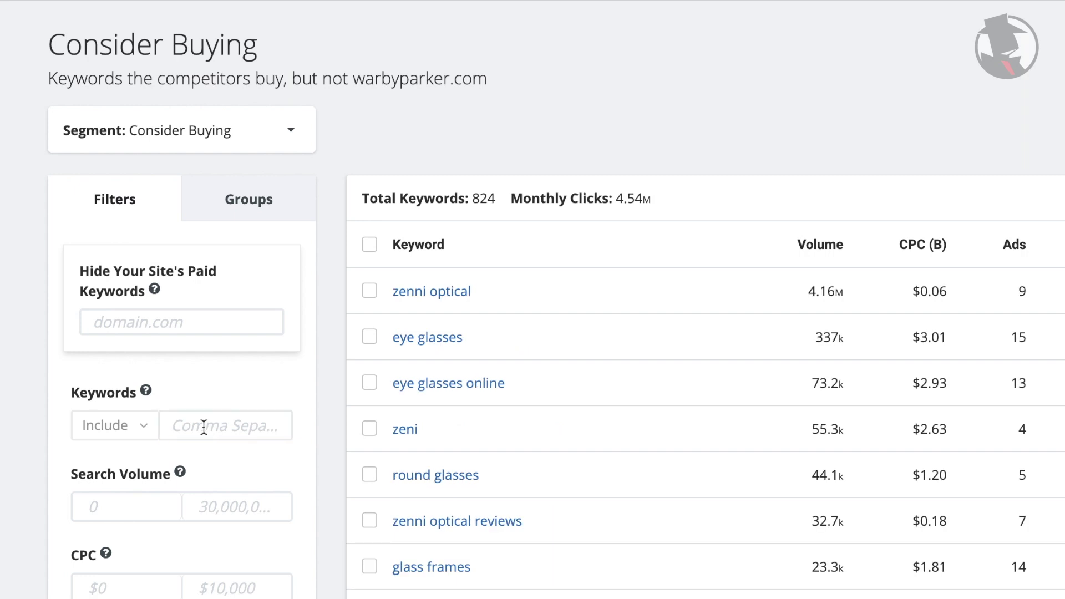
left_click(204, 426)
type("frame")
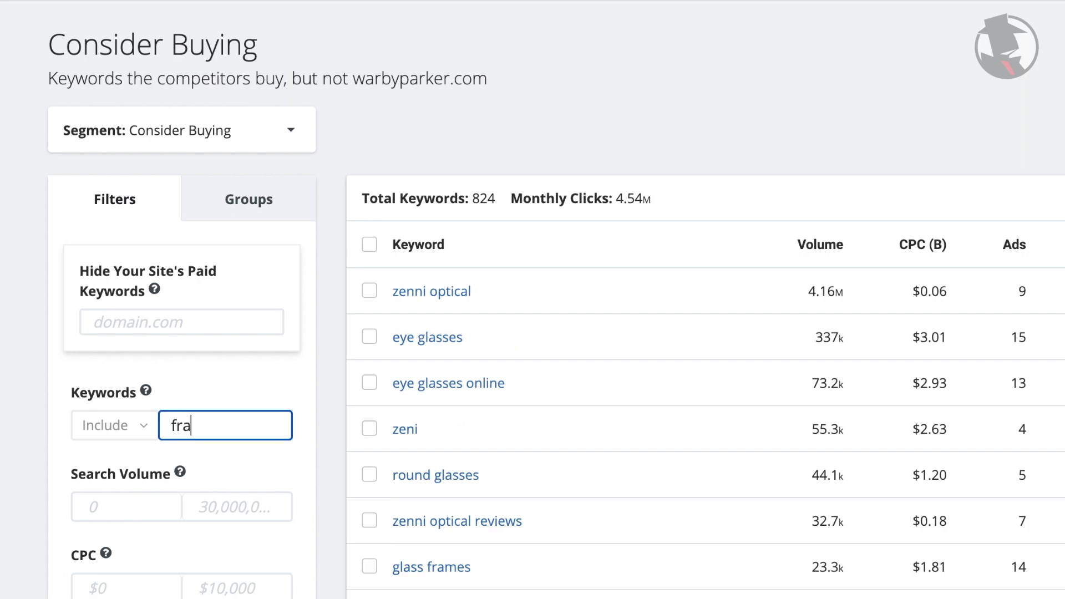
key("Return")
left_click(123, 430)
left_click(110, 490)
type("zeni")
key("Return")
left_click(143, 516)
type("110")
key("Tab")
type("5")
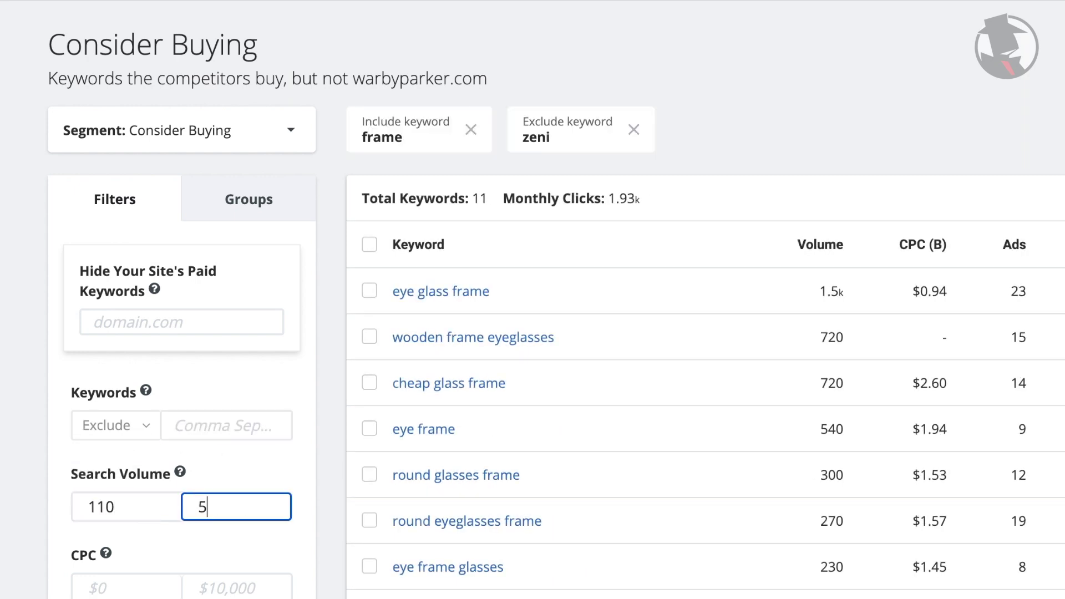
key("Return")
left_click(122, 589)
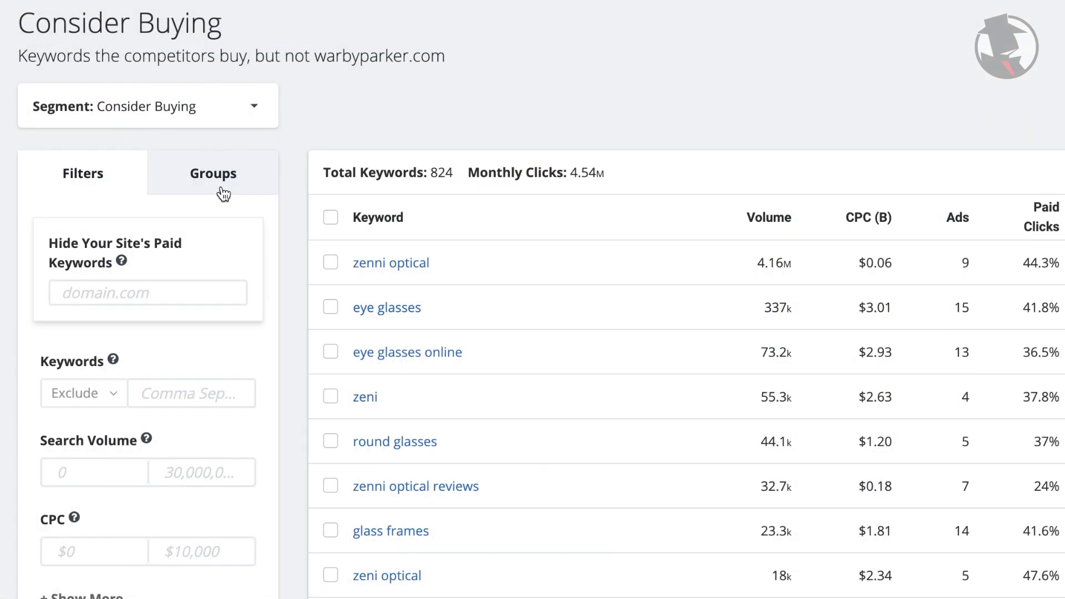
Step: Group Consider Buying keywords by theme, filter to the glasses group (417 keywords) and expand online
left_click(224, 195)
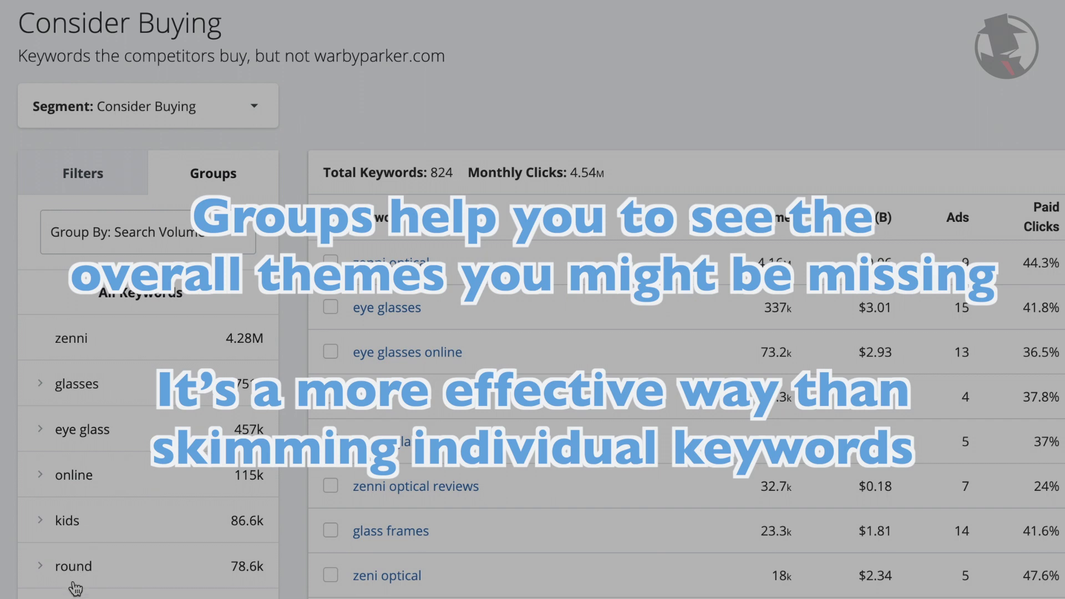
scroll(75, 589, "down", 3)
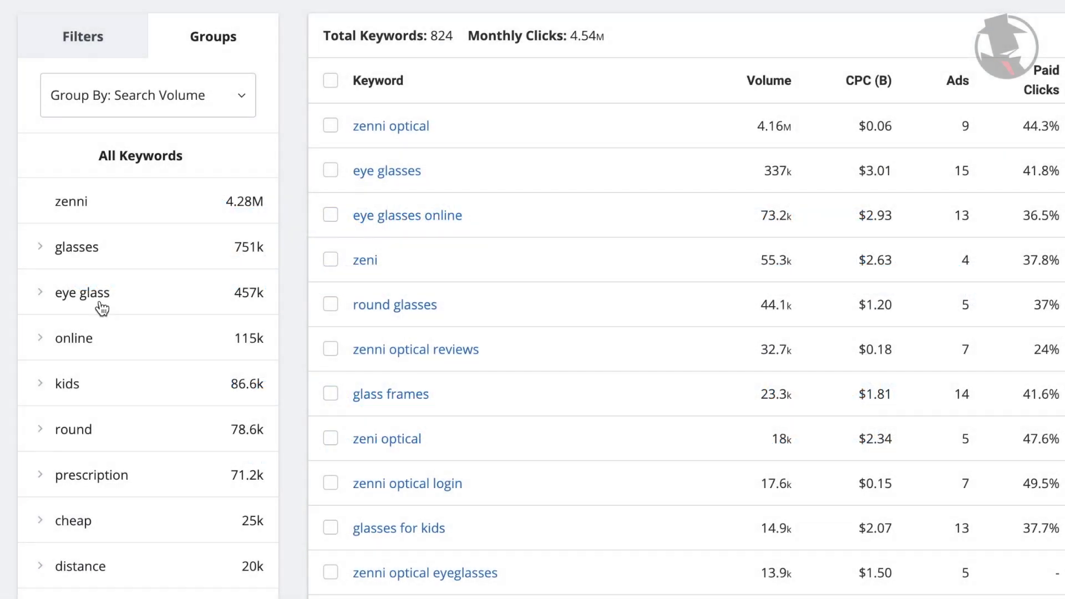
left_click(77, 248)
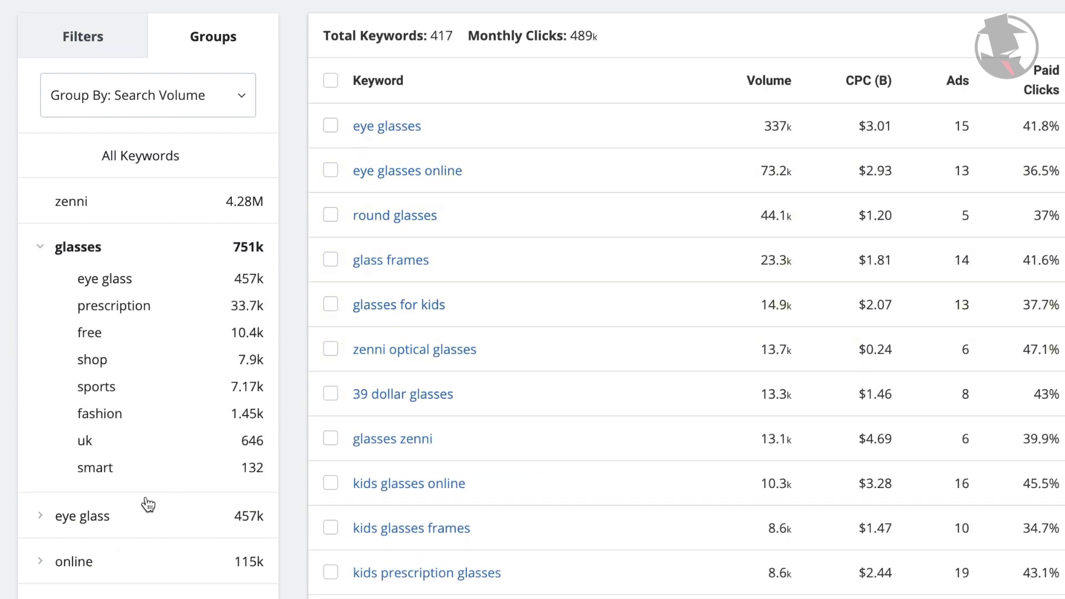
left_click(85, 567)
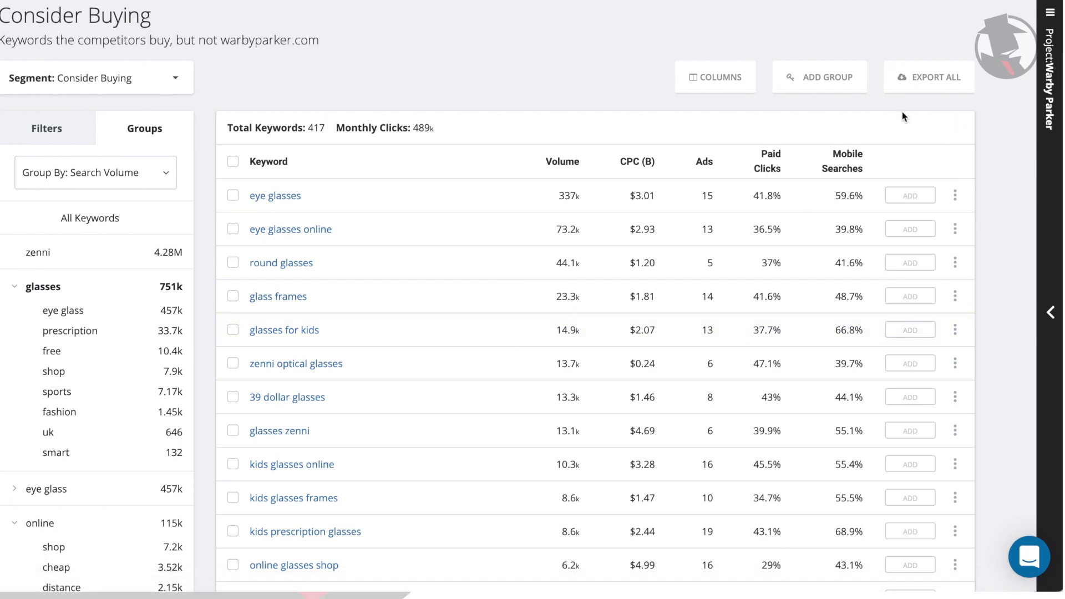
Step: Save the 417 glasses keywords as the project's 'glasses' group, open it, and copy its keywords to the clipboard
left_click(823, 78)
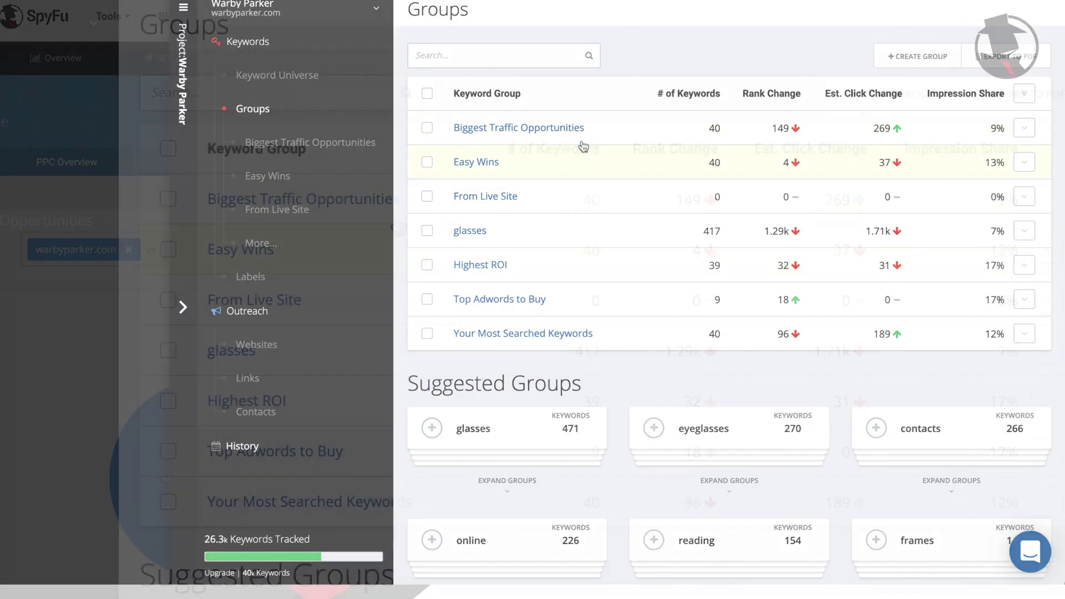
left_click(228, 358)
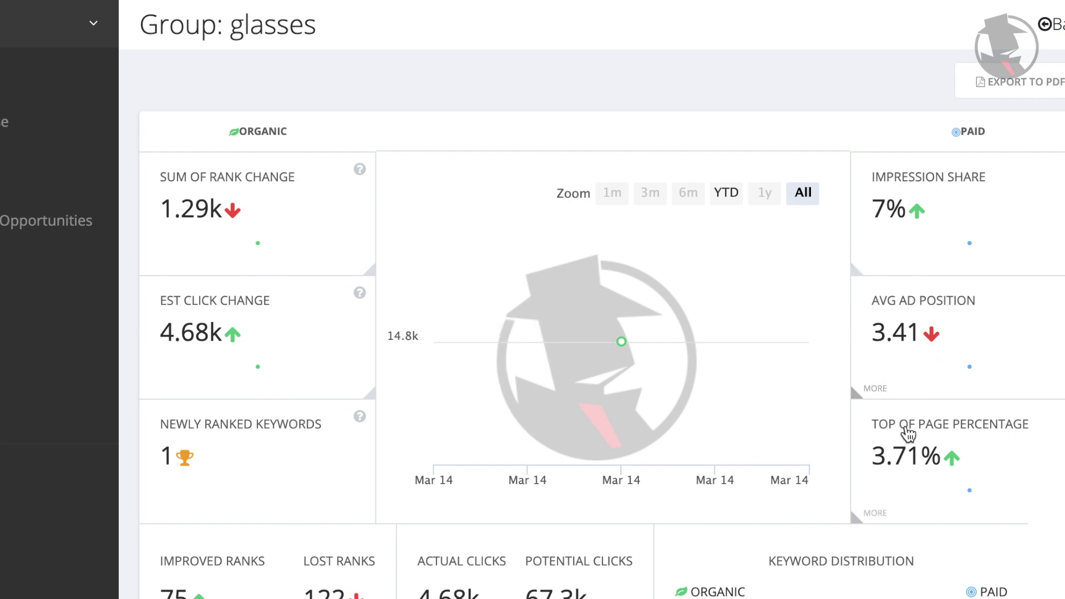
scroll(910, 460, "down", 10)
scroll(910, 459, "down", 15)
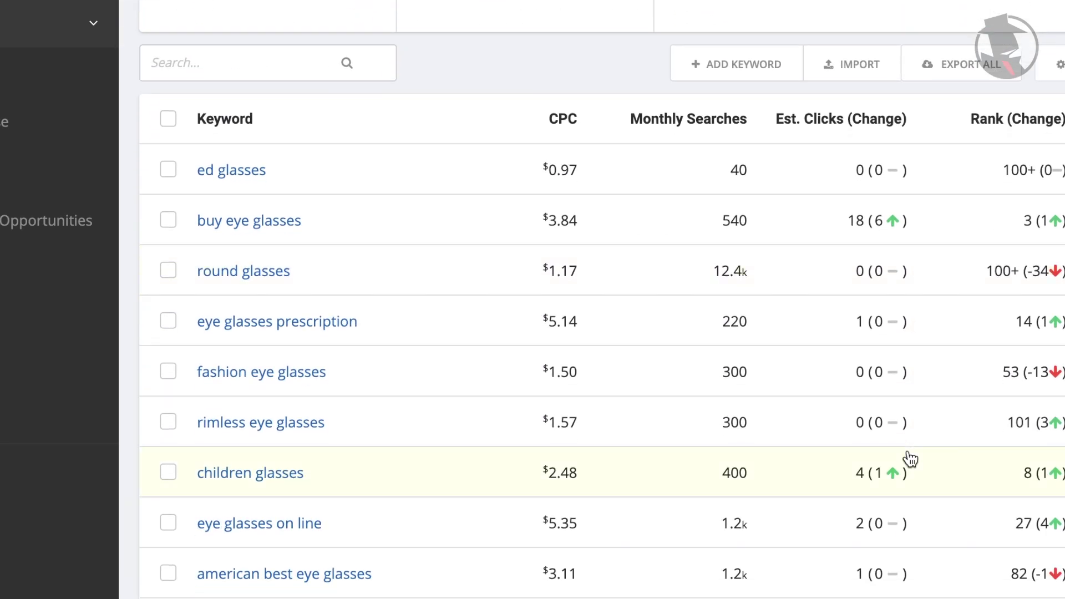
scroll(910, 460, "down", 6)
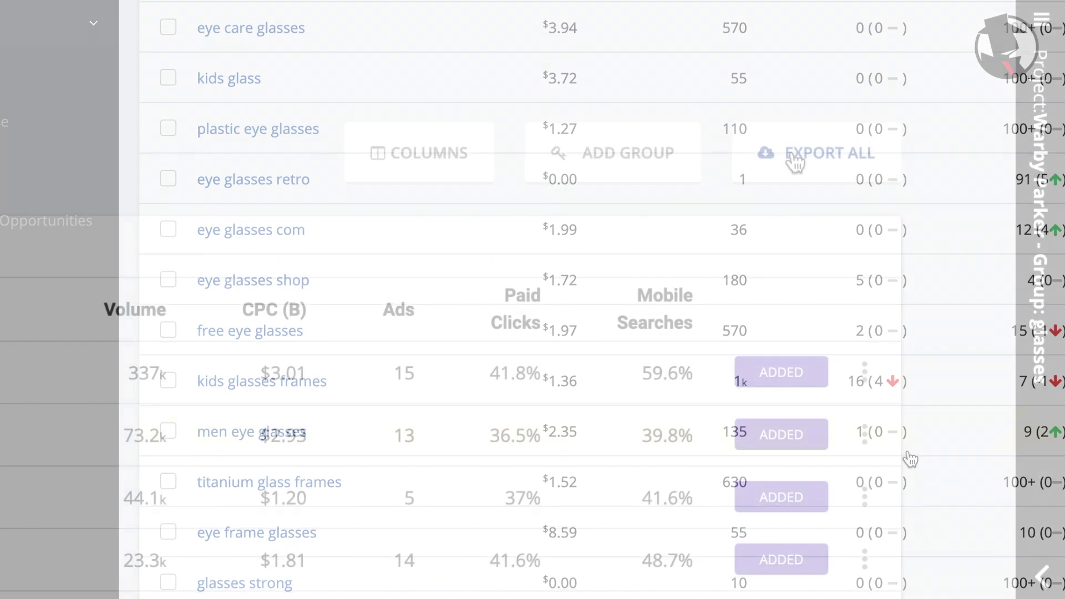
left_click(793, 161)
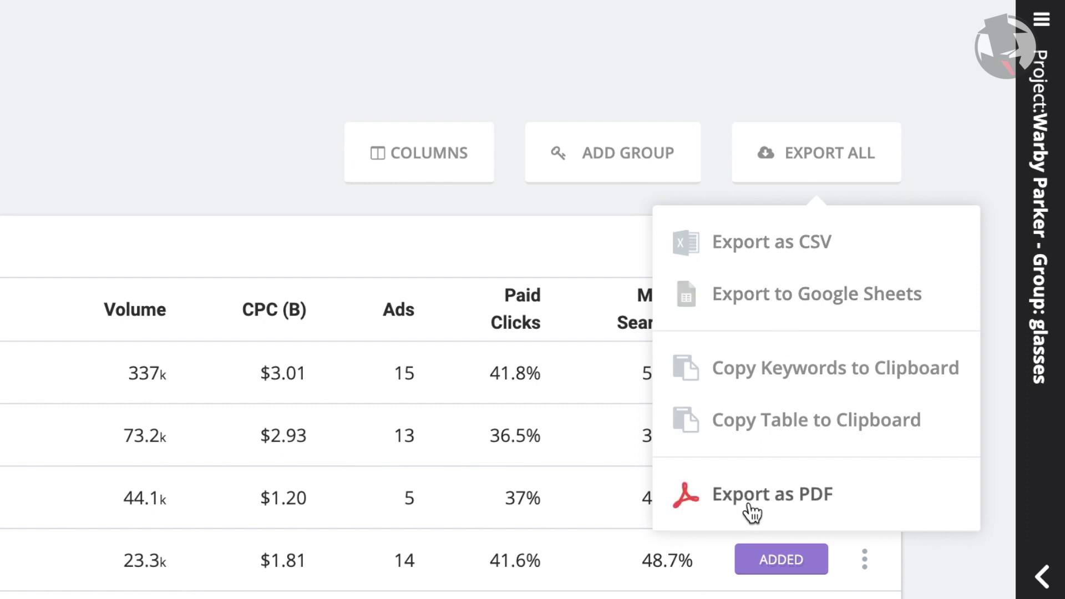
left_click(818, 380)
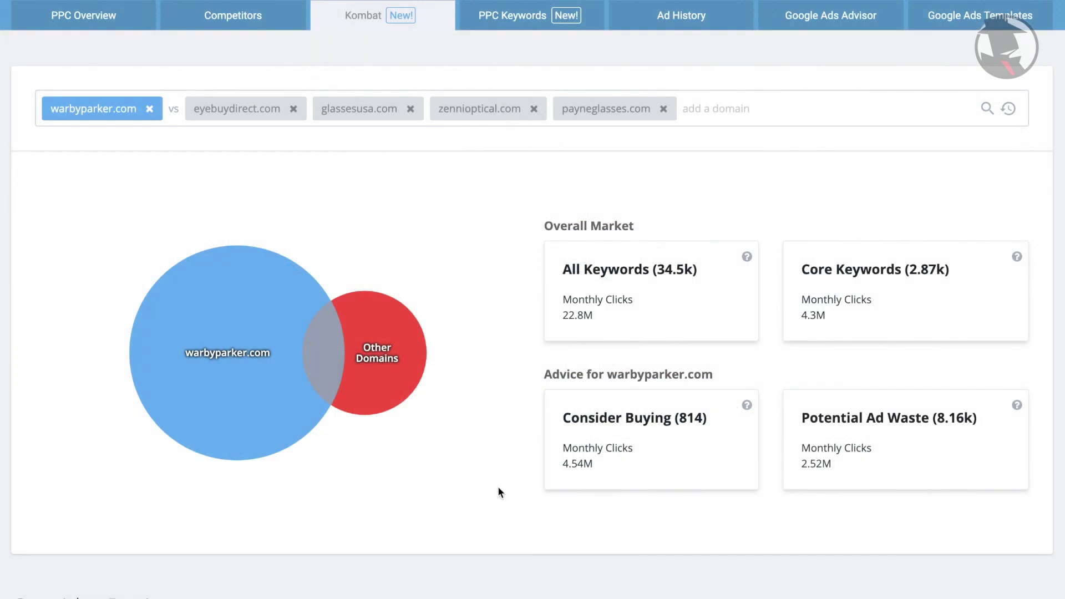
Step: Filter the Consider Buying keywords to those containing 'frames'
scroll(498, 492, "down", 10)
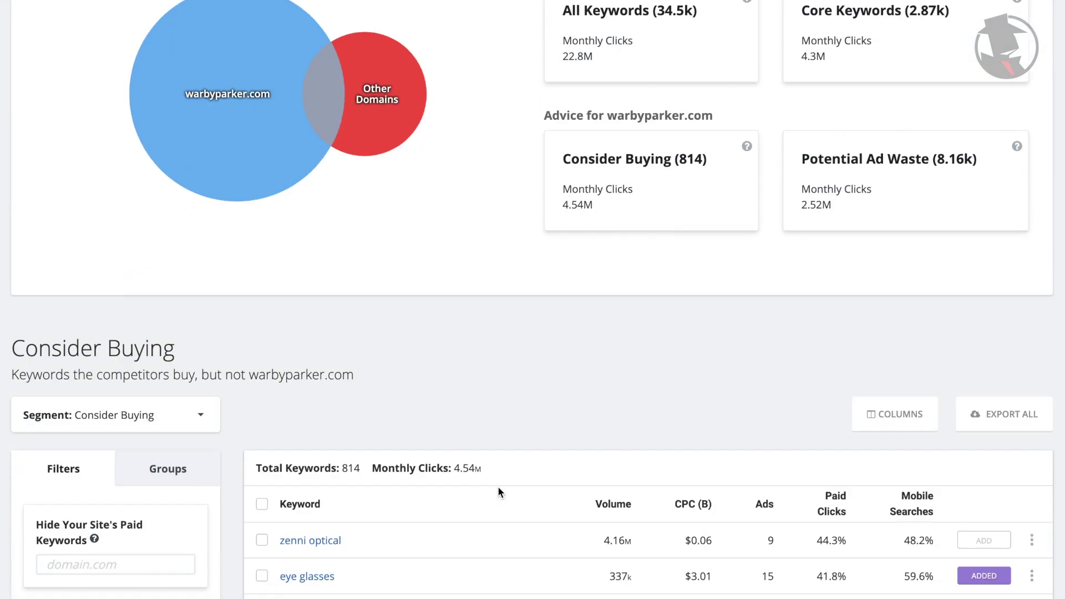
left_click(122, 320)
type("frames")
key("Return")
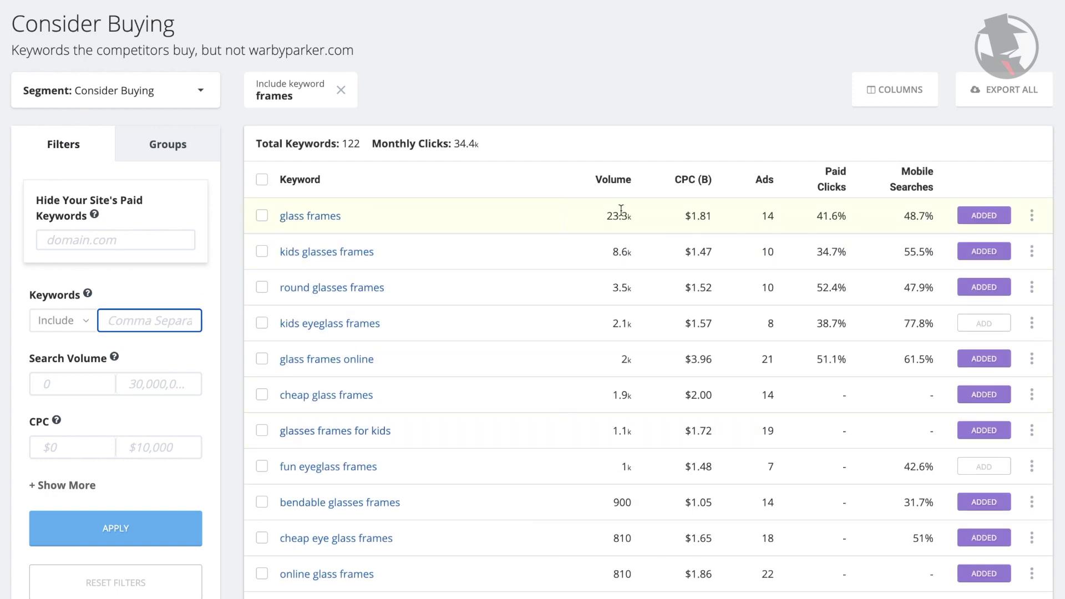
Step: Show only the cheap group's 8 keywords and export them as a CSV
left_click(157, 161)
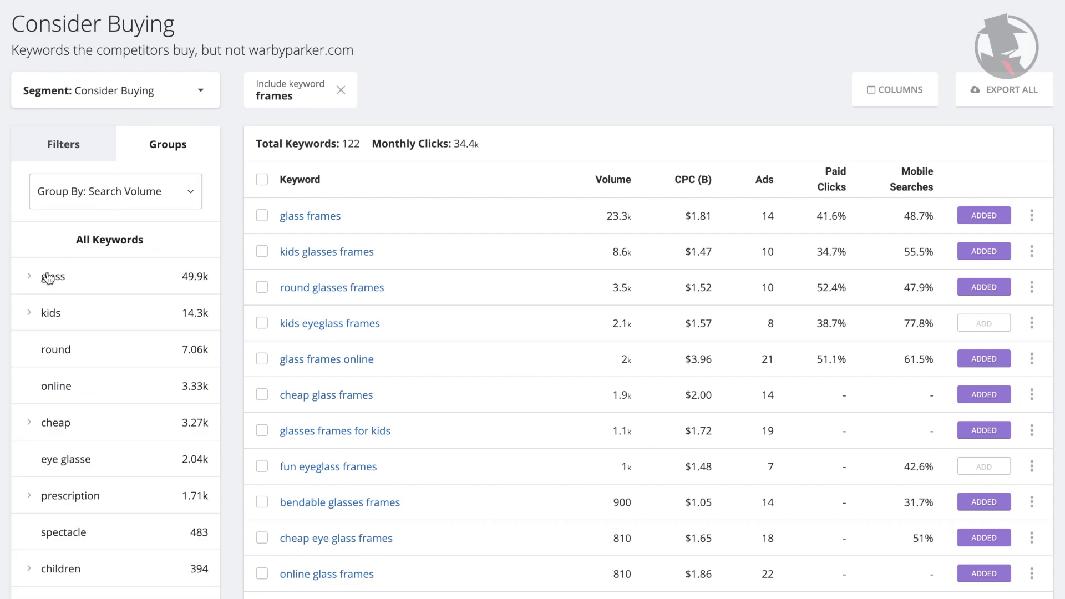
left_click(55, 421)
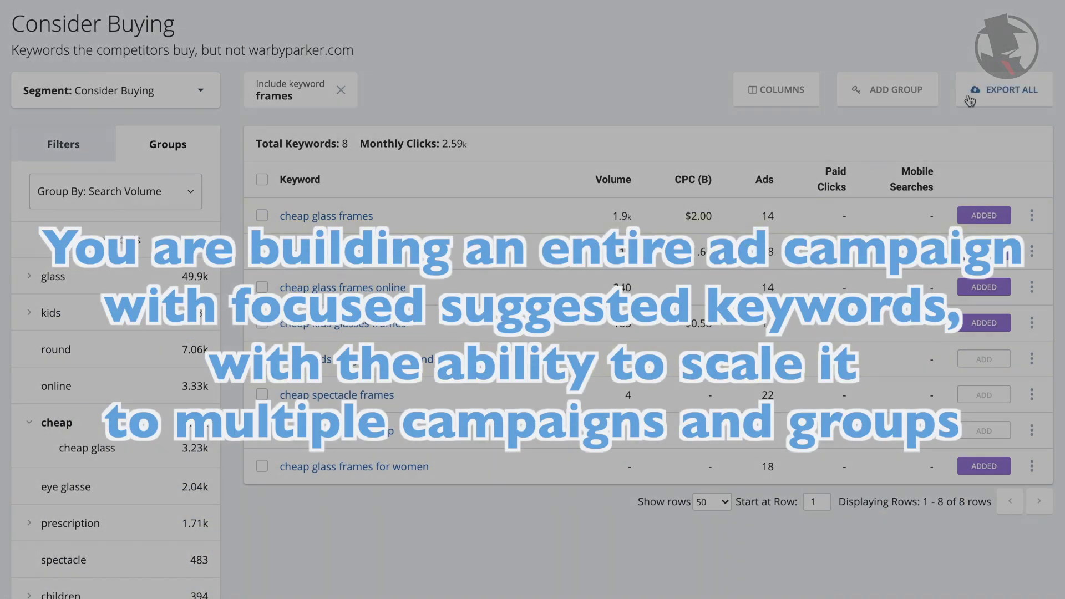
left_click(969, 100)
left_click(973, 139)
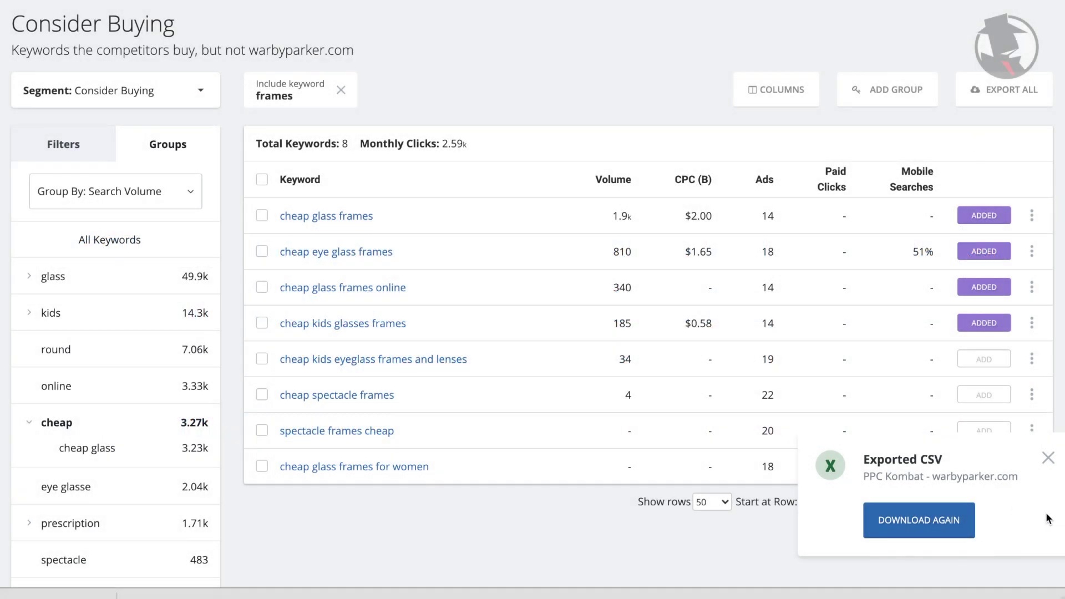
left_click(1049, 459)
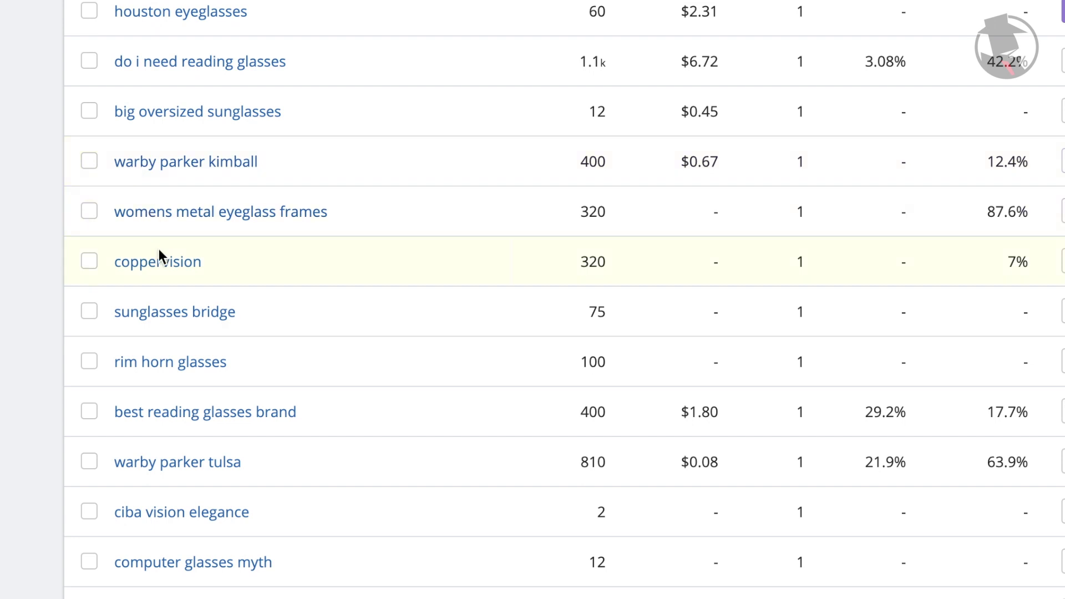
Step: Scroll through the 8,156 Potential Ad Waste keywords, led by '1800 contacts' at 178k
scroll(167, 477, "down", 4)
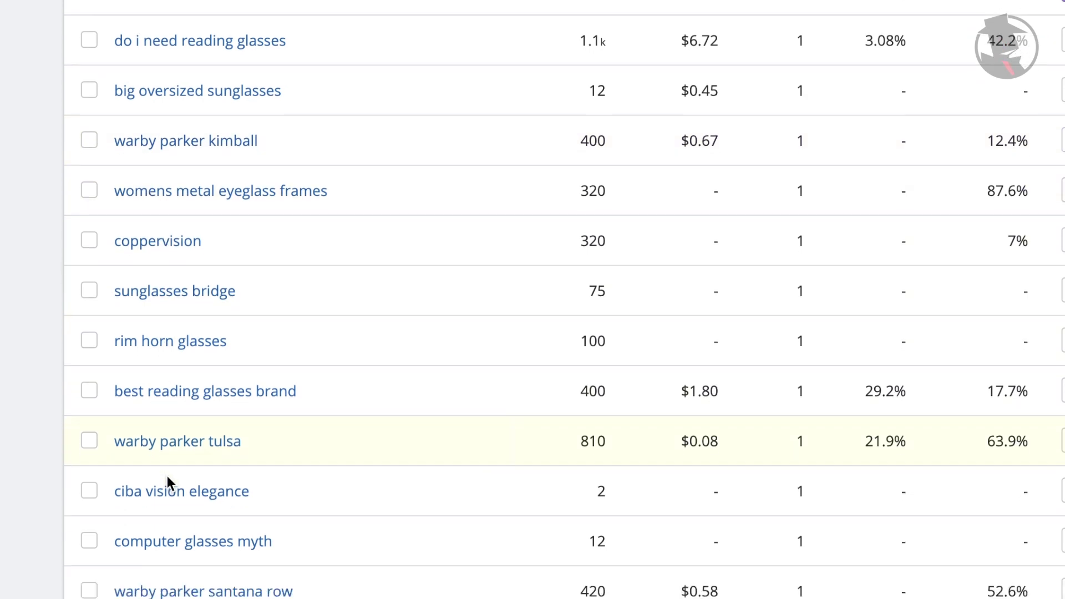
scroll(168, 476, "down", 2)
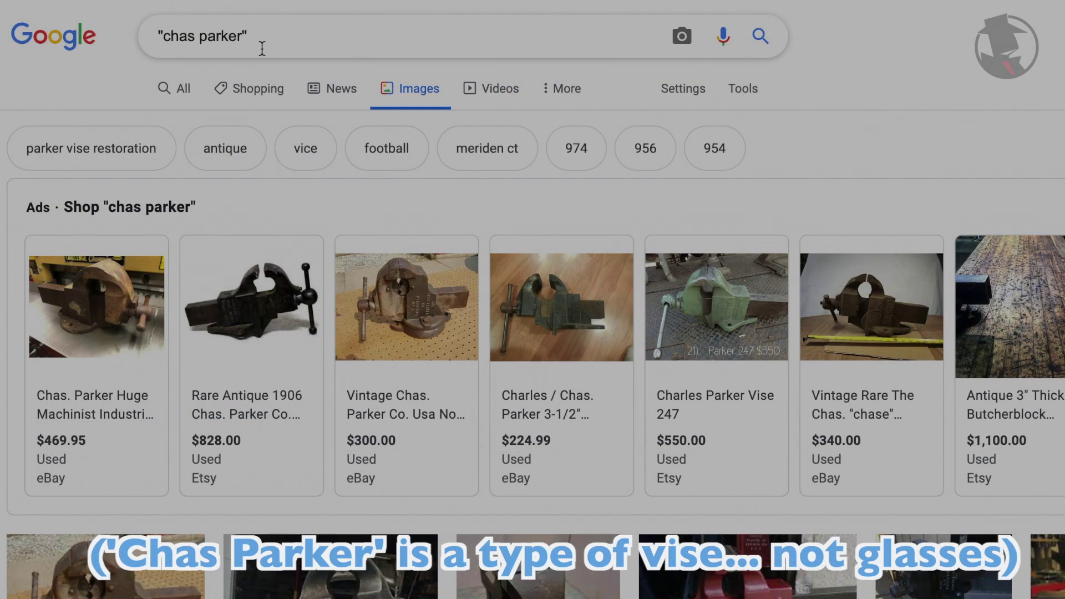
scroll(185, 395, "down", 8)
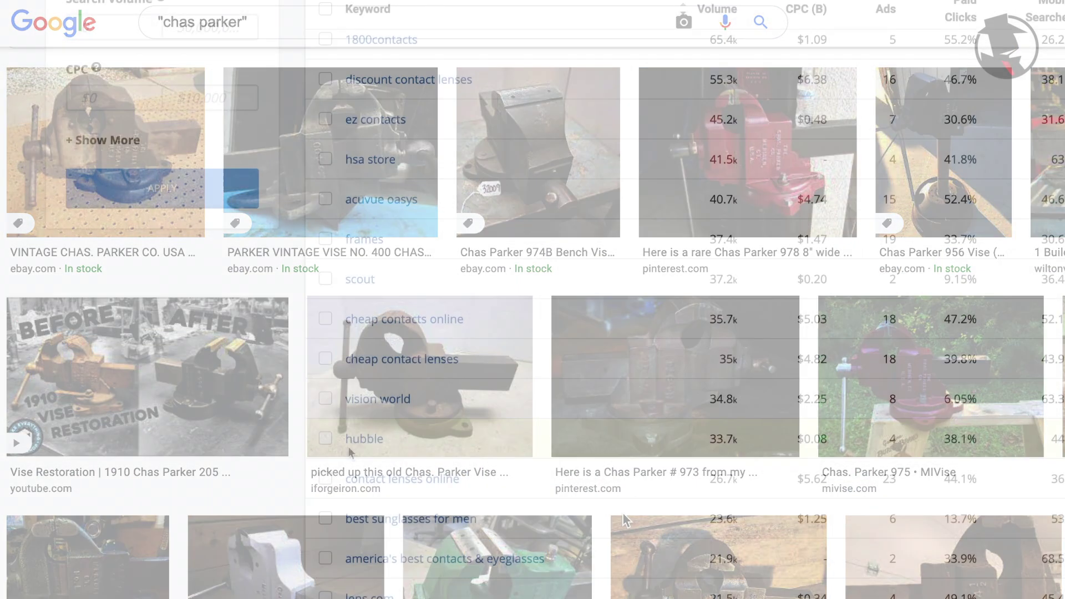
scroll(388, 453, "up", 5)
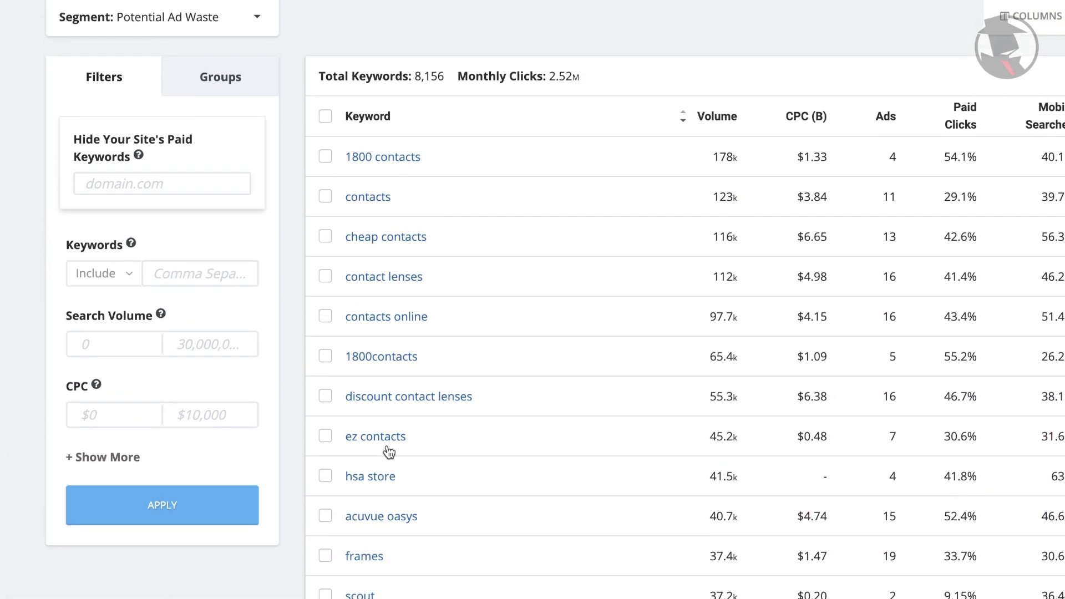
Step: Include only keywords containing 'hubble', leaving 21 keywords led by 'hubble' at 33.7k
left_click(190, 289)
type("hubble")
key("Return")
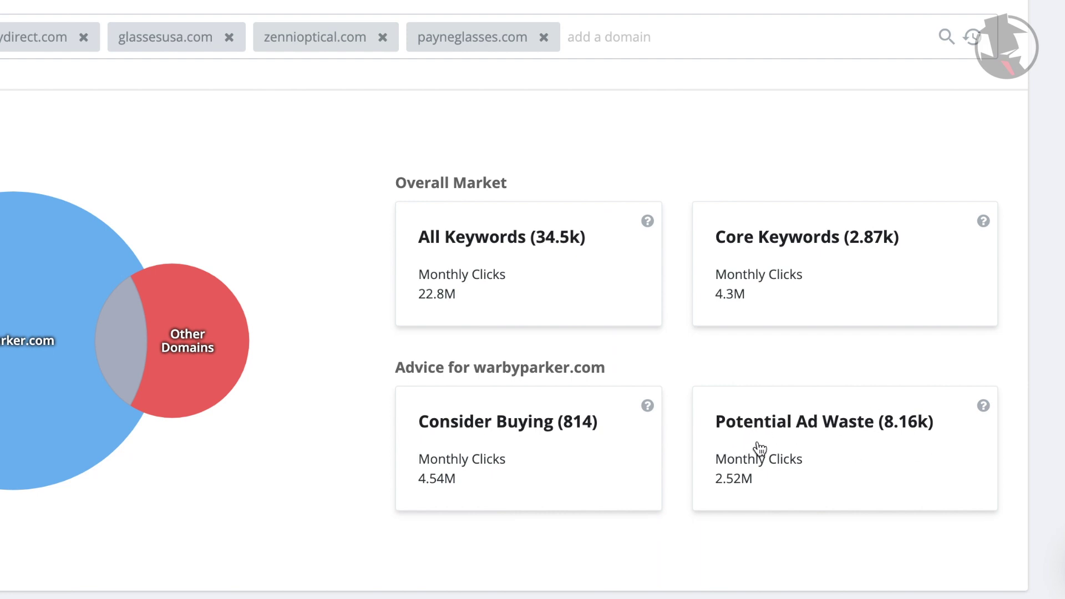
scroll(820, 450, "down", 2)
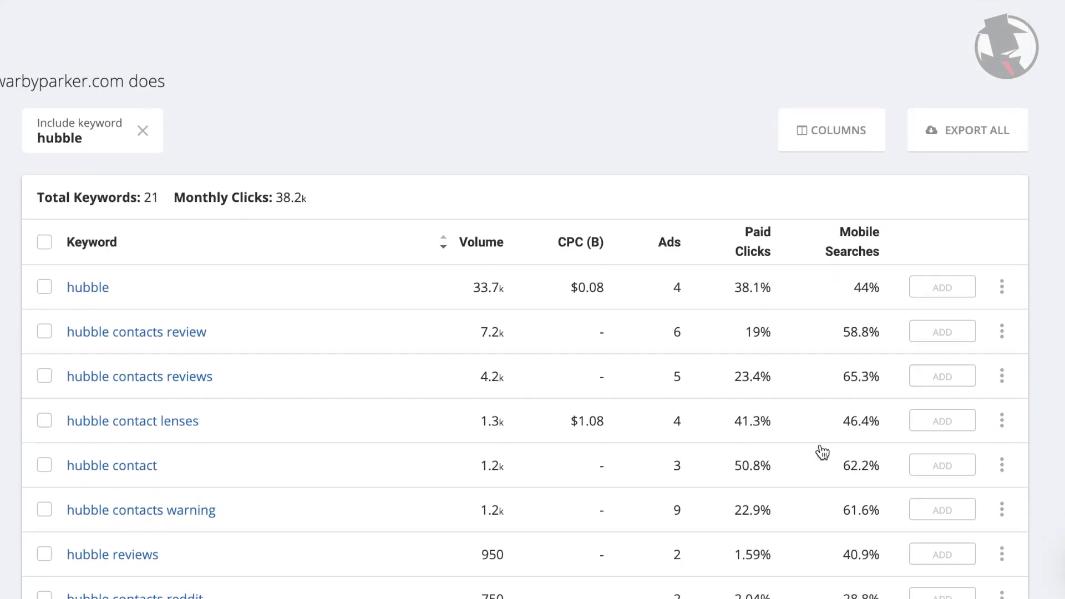
scroll(822, 452, "down", 1)
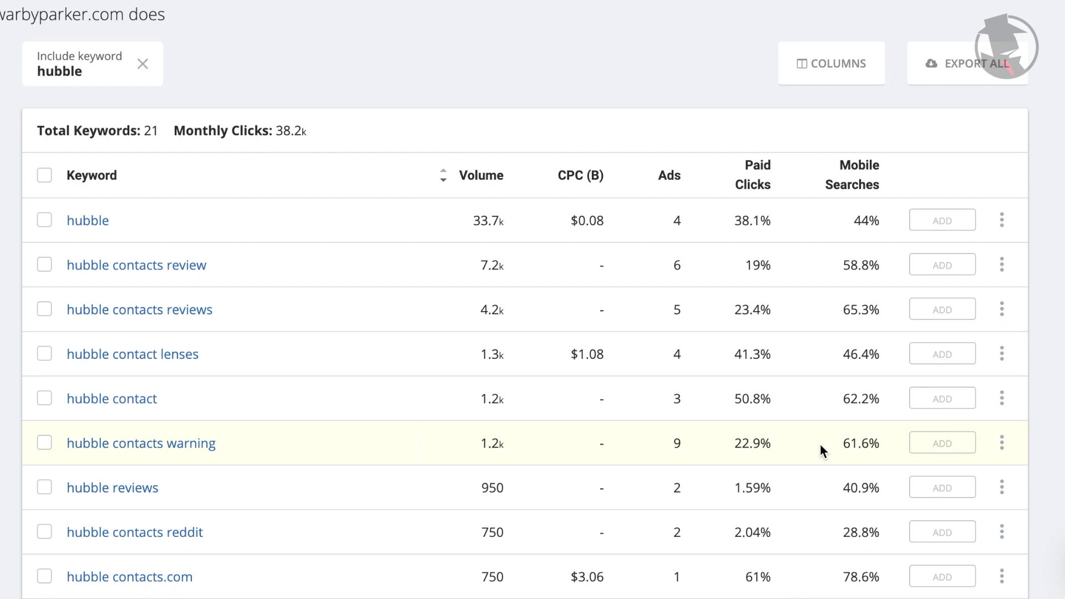